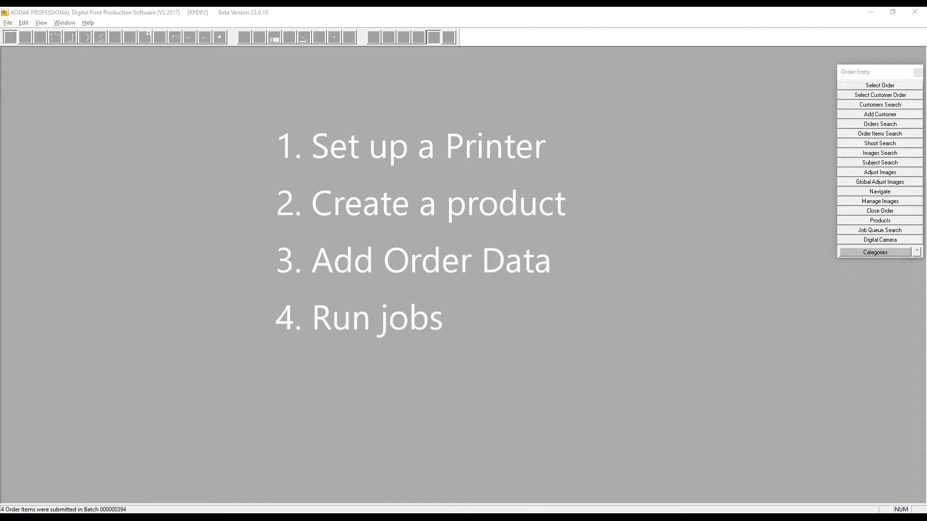
# Open Printer Setup from the Printing task category and launch its setup wizard.
pyautogui.click(186, 124)
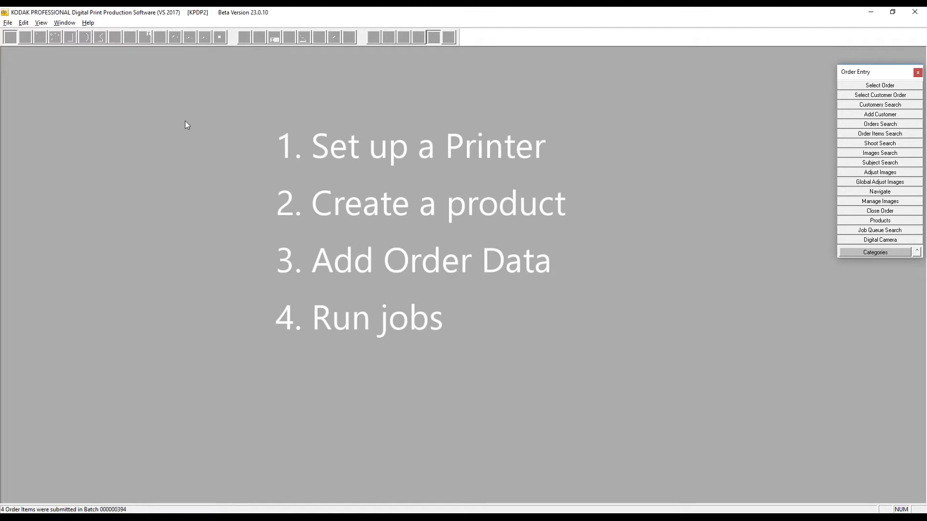
pyautogui.click(89, 23)
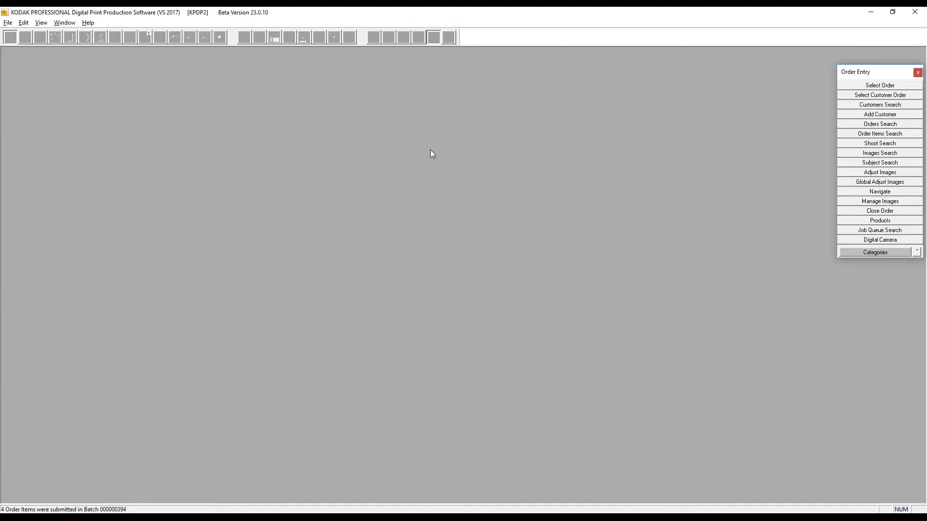
pyautogui.click(875, 76)
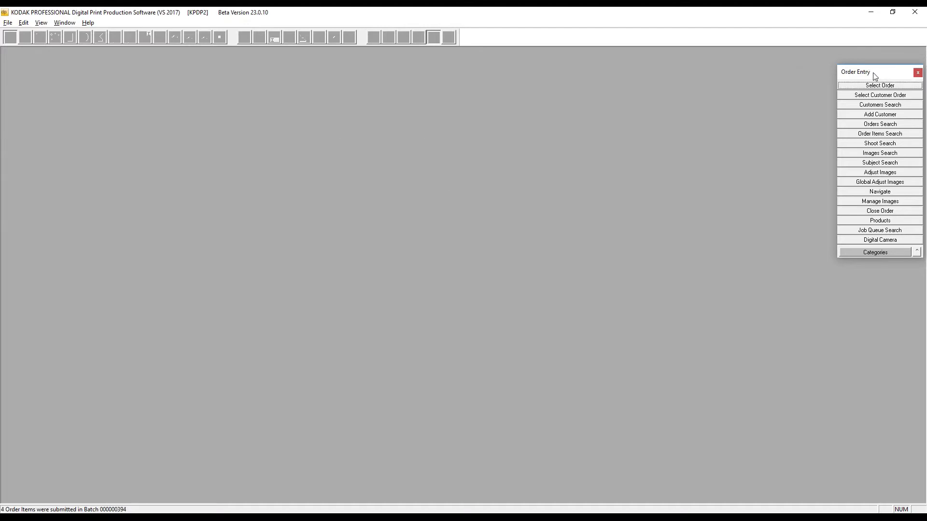
pyautogui.click(869, 253)
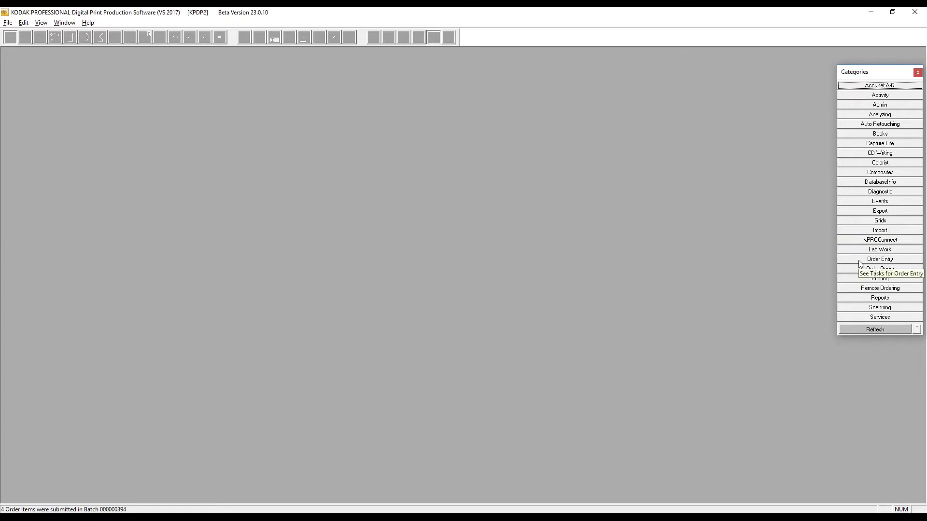
pyautogui.click(886, 280)
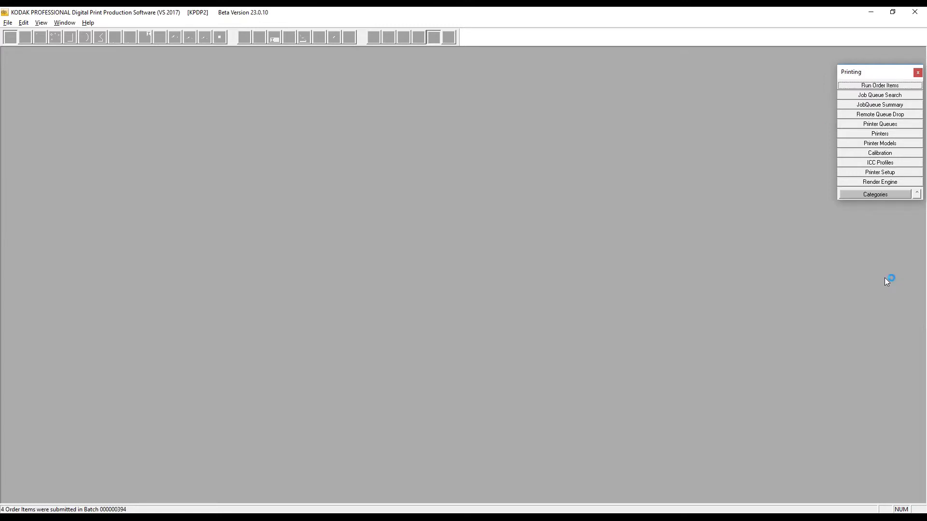
pyautogui.click(887, 175)
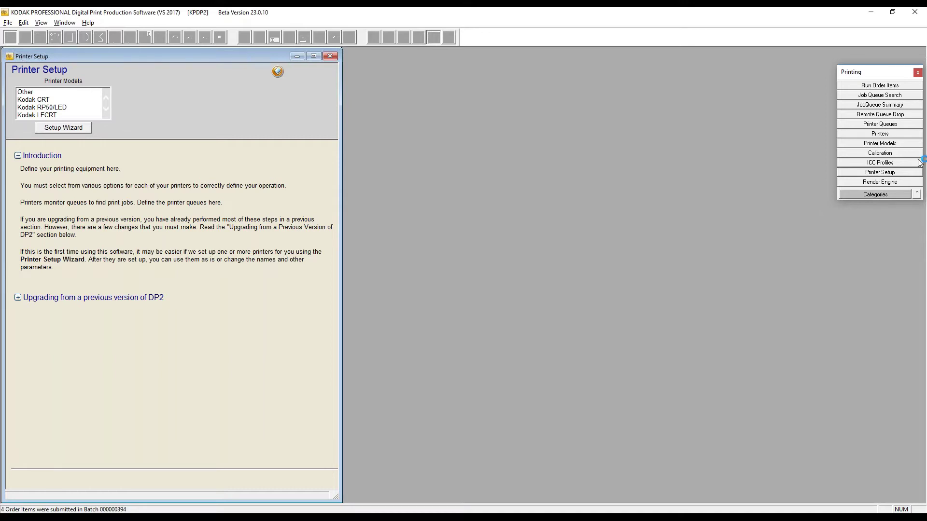
pyautogui.click(66, 130)
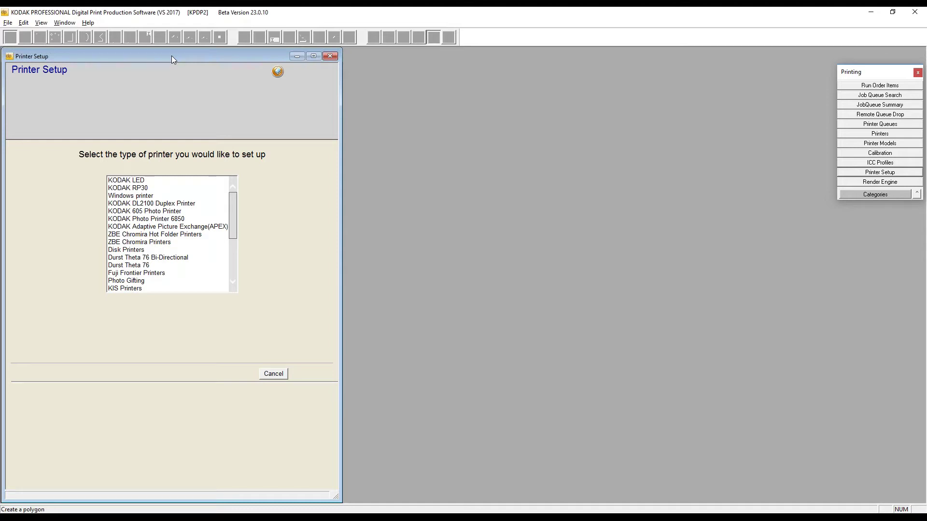
# Choose Disk Printers as the new printer type and continue to the naming page.
pyautogui.click(880, 172)
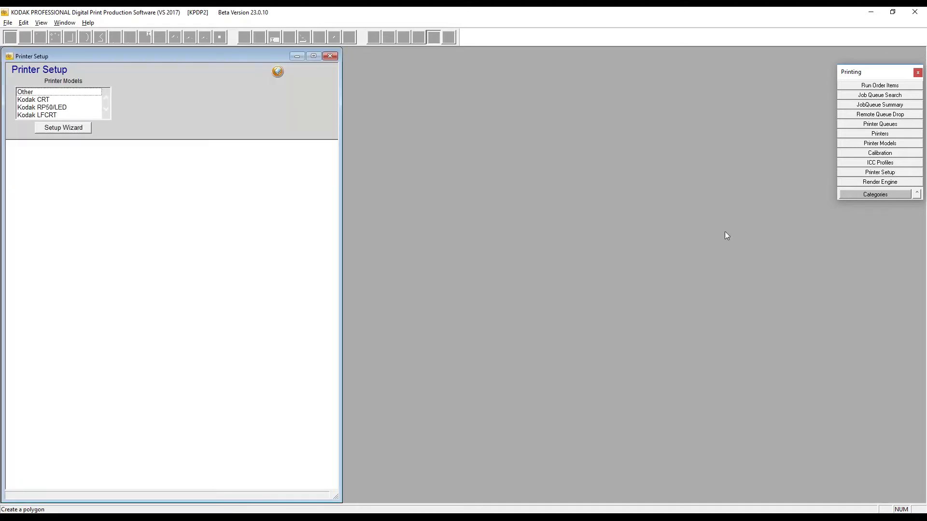
pyautogui.click(57, 130)
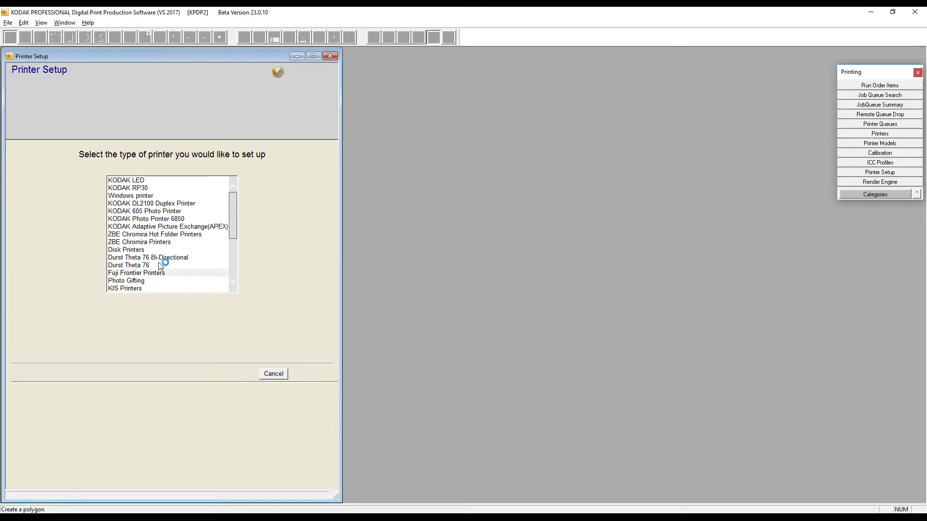
pyautogui.doubleClick(133, 251)
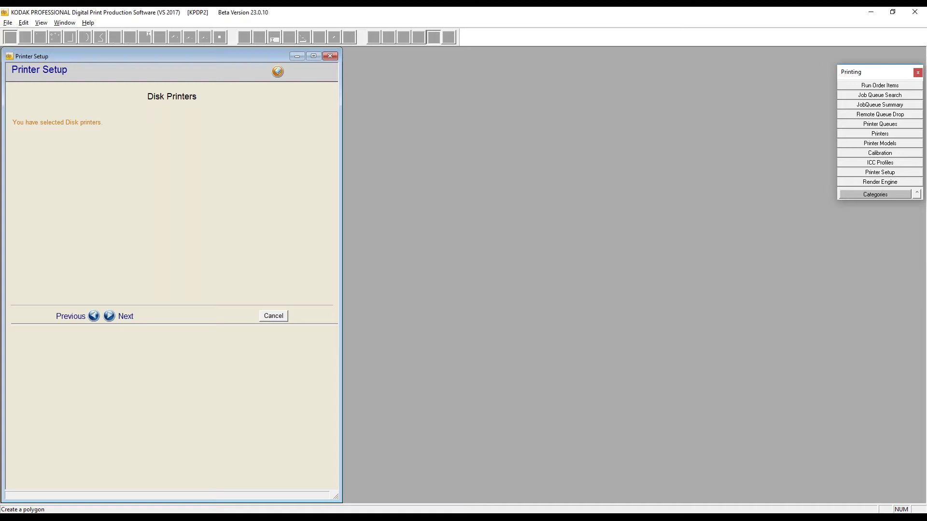
pyautogui.click(110, 316)
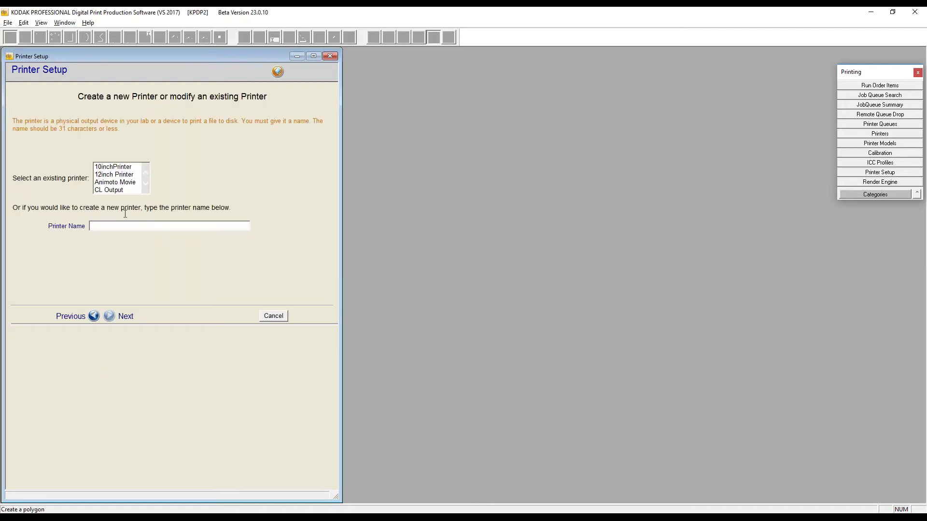
# Name the new disk printer MyTestPrinter.
pyautogui.click(94, 227)
pyautogui.write('MyTestPrinter')
pyautogui.click(110, 317)
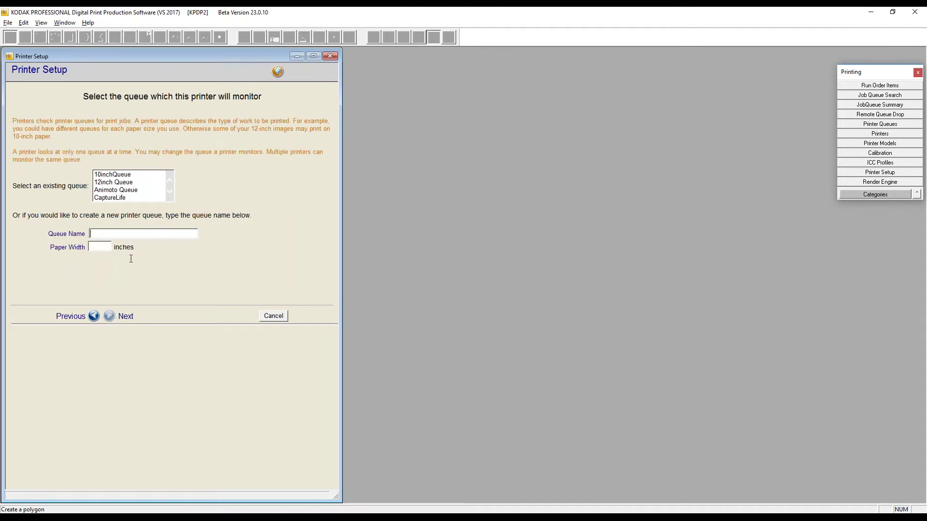
# Create a queue named MyTestQueue with a 12-inch paper width.
pyautogui.write('MyTestQueue')
pyautogui.press('Tab')
pyautogui.write('12')
# Set the printer's ICC output profile to srgb.
pyautogui.click(110, 317)
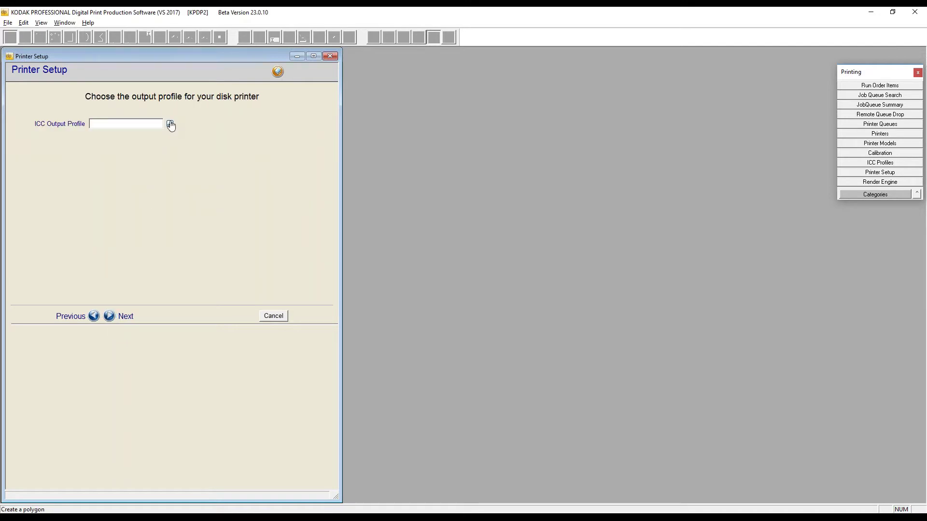
pyautogui.click(169, 124)
pyautogui.scroll(-5, 93, 169)
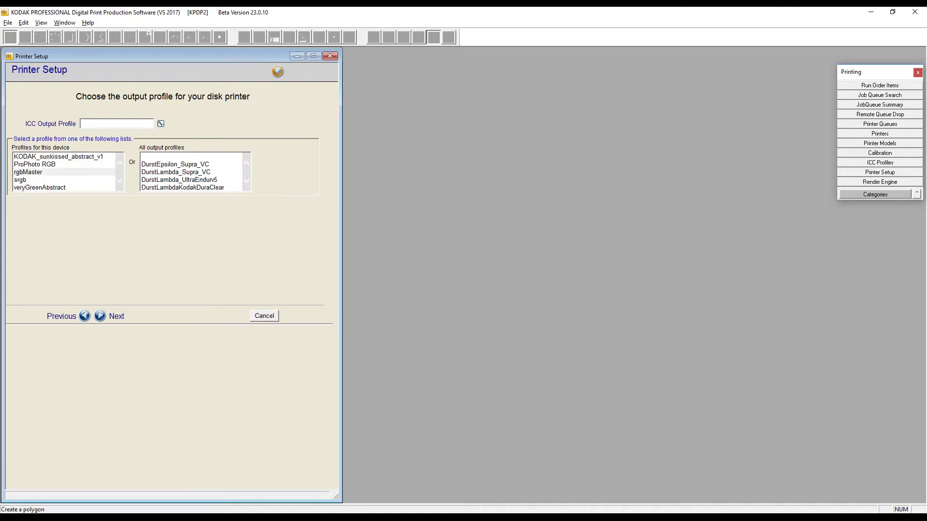
pyautogui.click(21, 180)
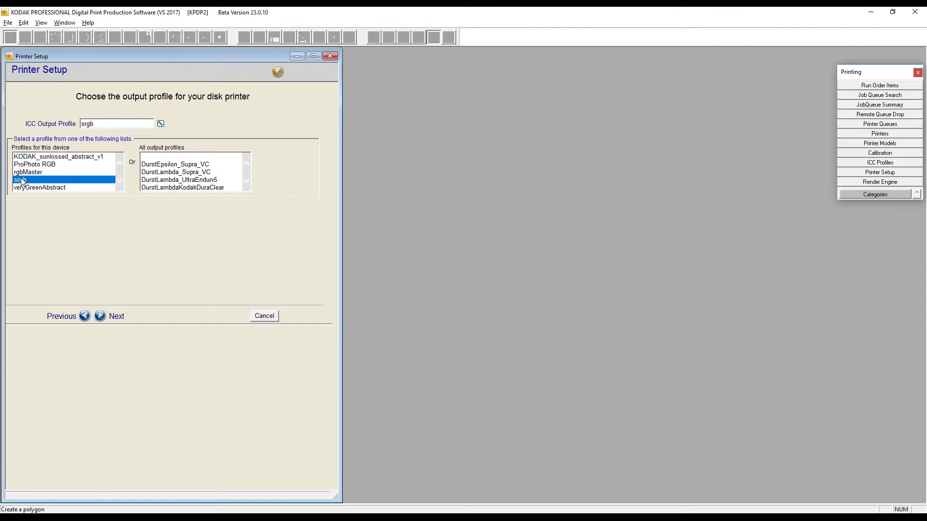
pyautogui.click(101, 316)
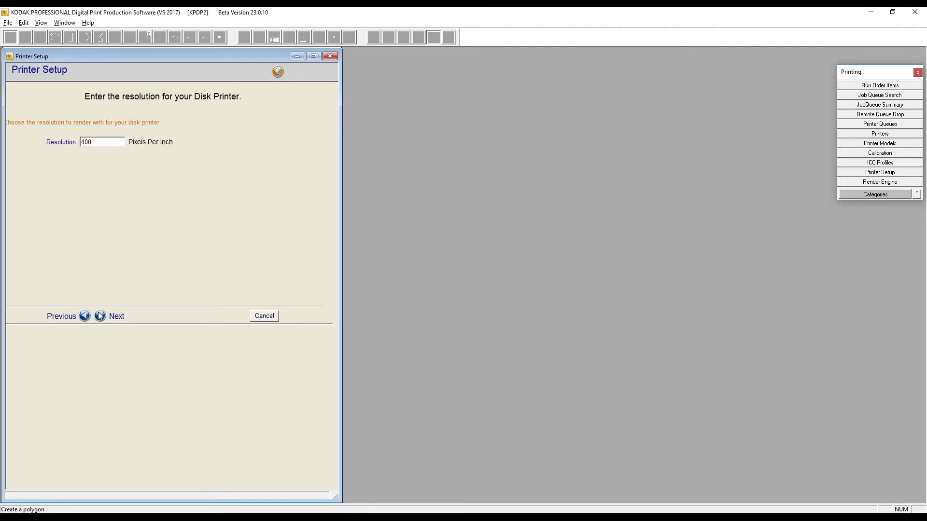
# Keep the resolution at 400 pixels per inch and continue to the output folder.
pyautogui.moveTo(95, 142); pyautogui.dragTo(66, 148)
pyautogui.click(102, 317)
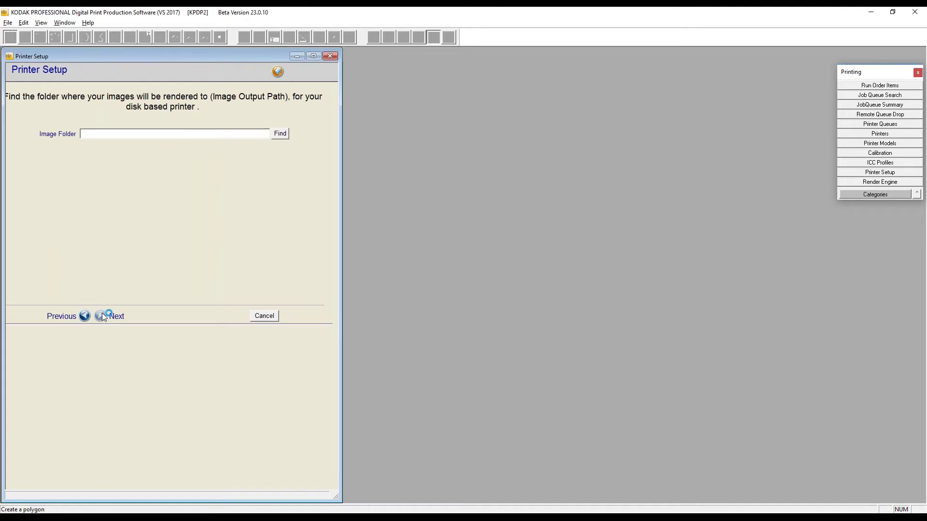
pyautogui.click(280, 135)
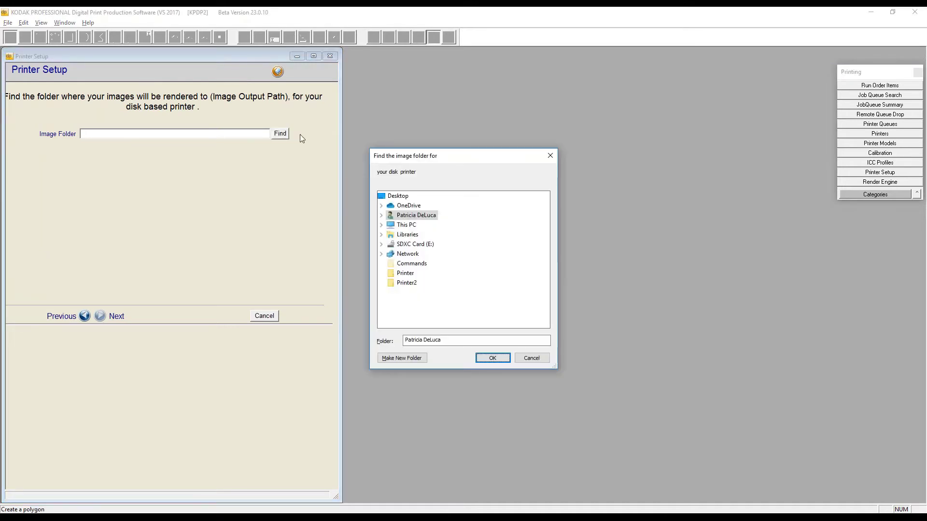
# Select the desktop Printer2 folder as the image output folder.
pyautogui.click(406, 285)
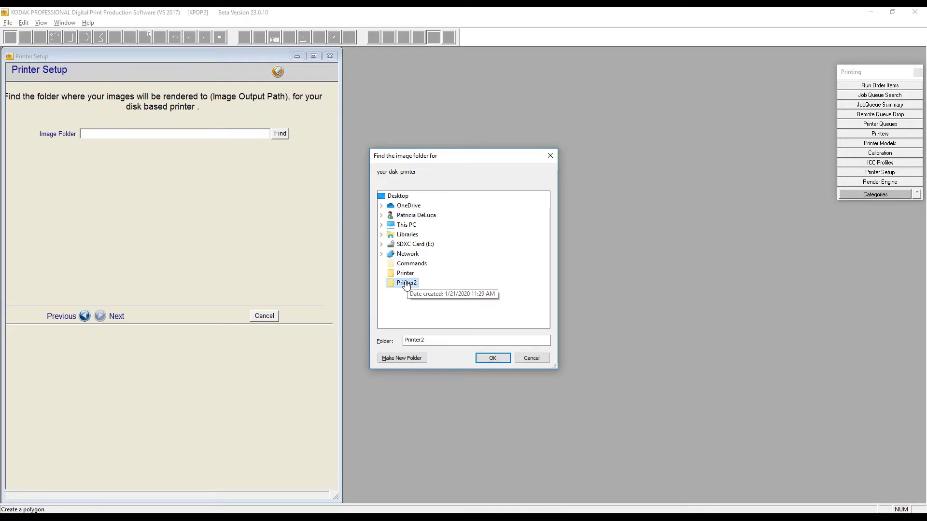
pyautogui.click(493, 359)
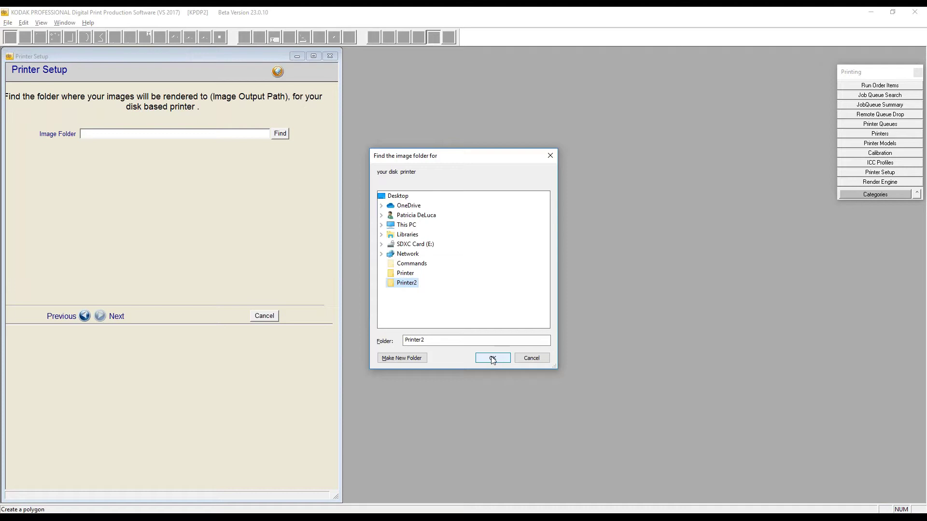
pyautogui.click(492, 359)
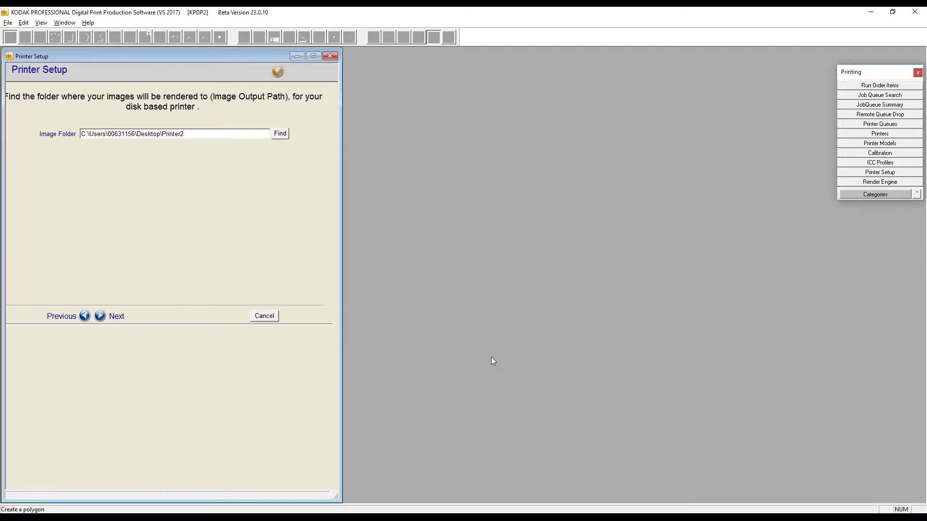
pyautogui.click(101, 317)
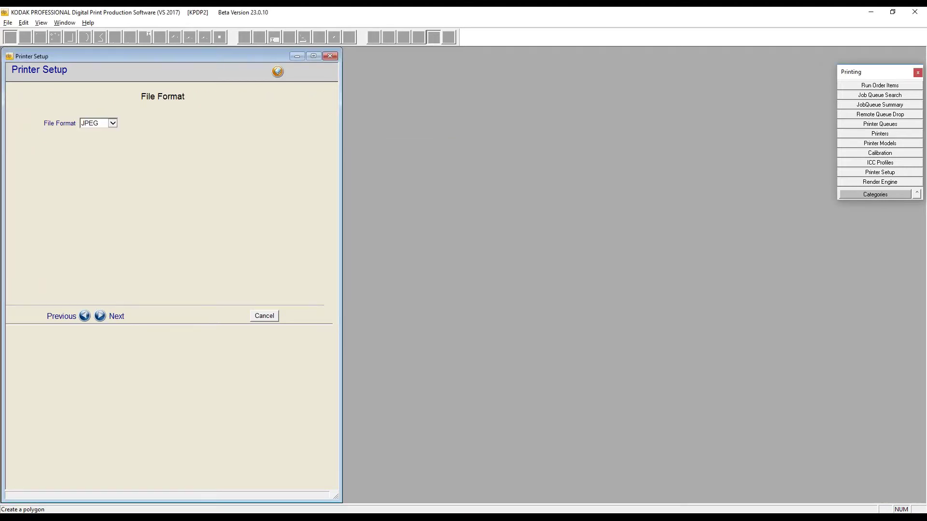
# Keep JPEG as the output format, save MyTestPrinter, and close Printer Setup.
pyautogui.click(113, 124)
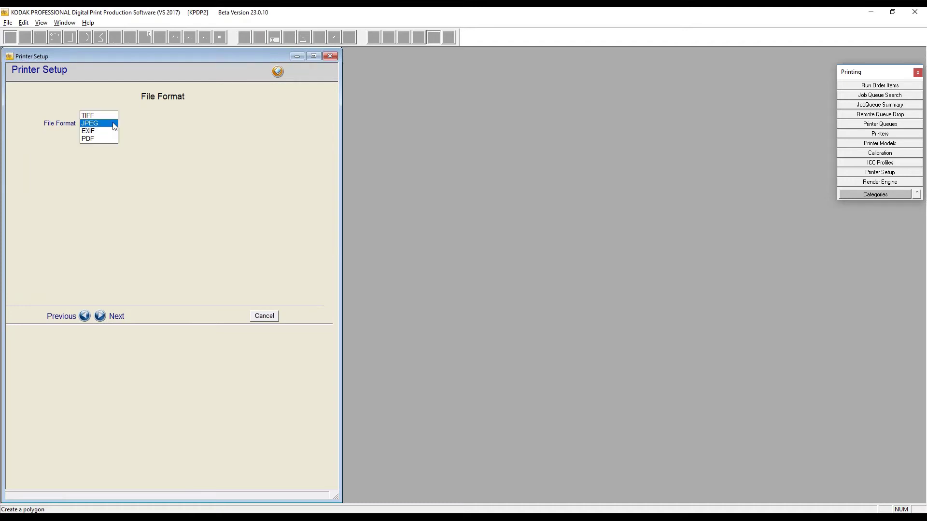
pyautogui.click(100, 124)
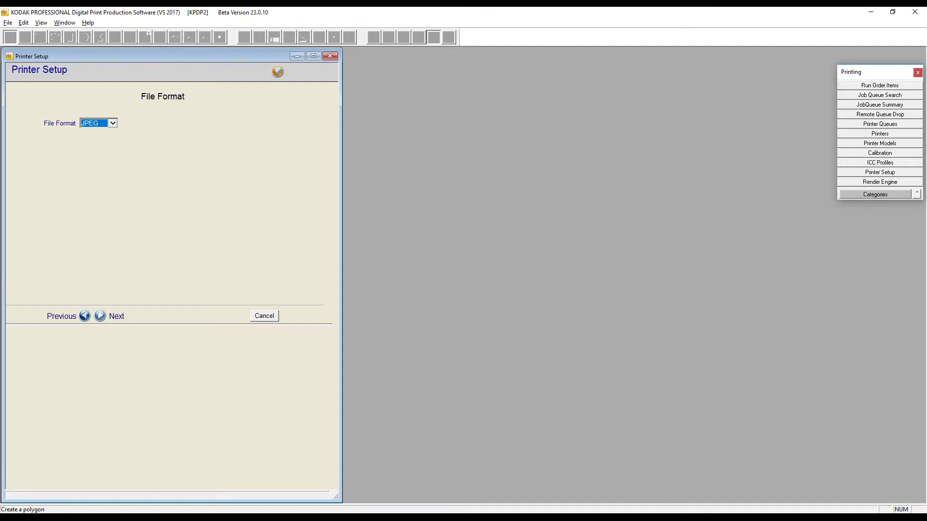
pyautogui.click(101, 316)
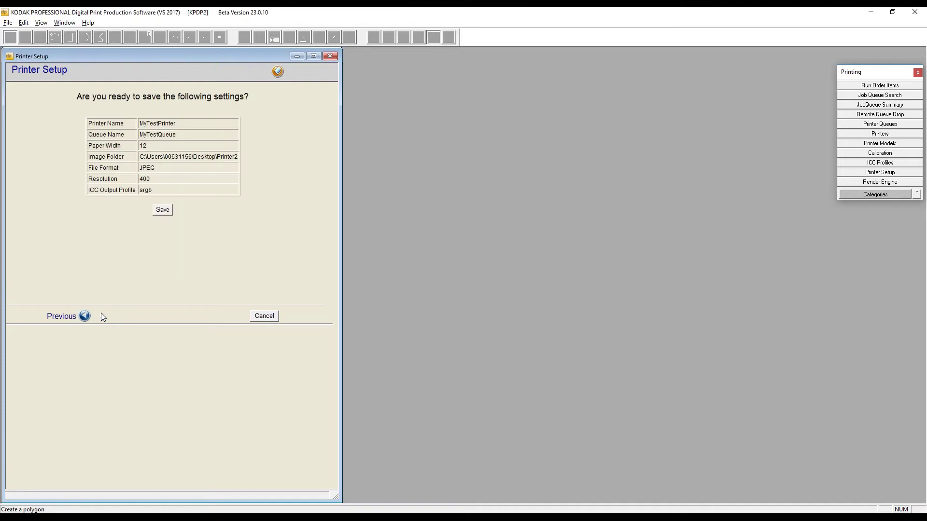
pyautogui.click(163, 210)
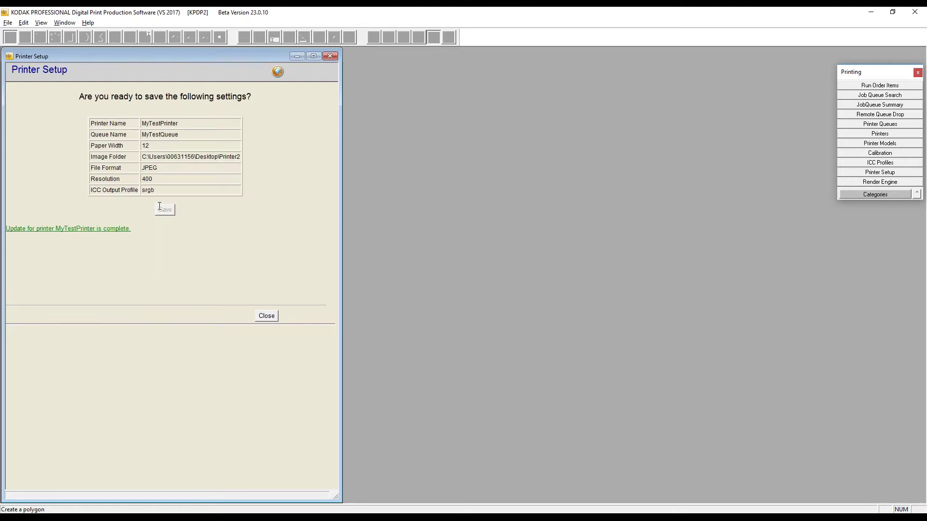
pyautogui.click(326, 58)
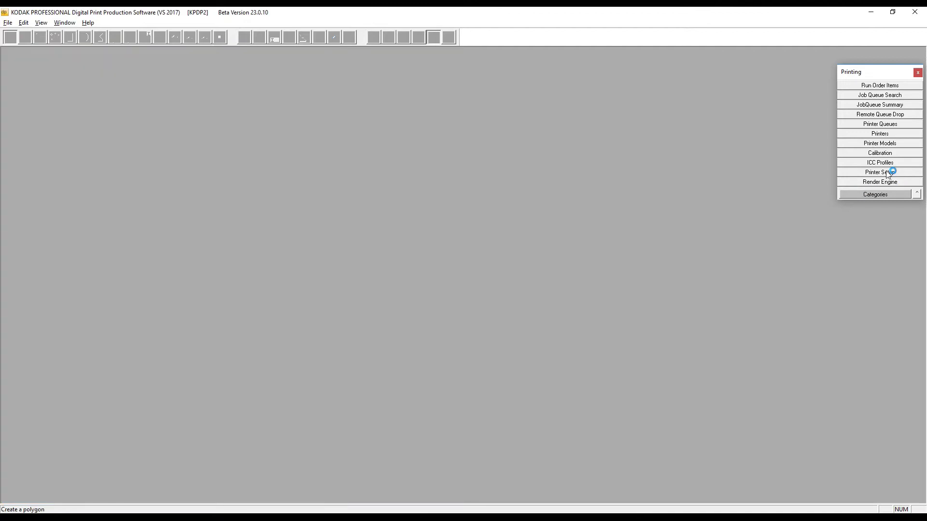
pyautogui.click(880, 182)
# Start the render engine with MyTestPrinter and MyTestQueue, then minimize Render Engine Control.
pyautogui.moveTo(594, 65); pyautogui.dragTo(702, 76)
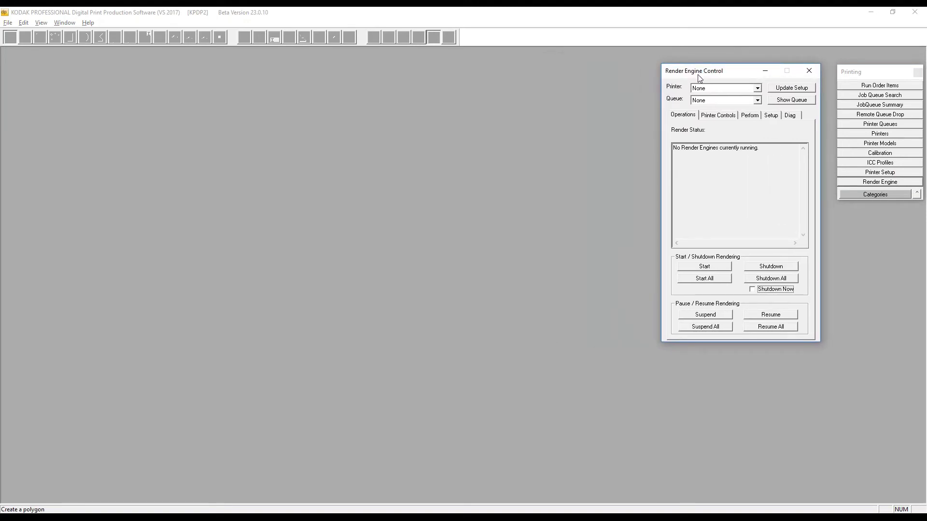
pyautogui.click(766, 314)
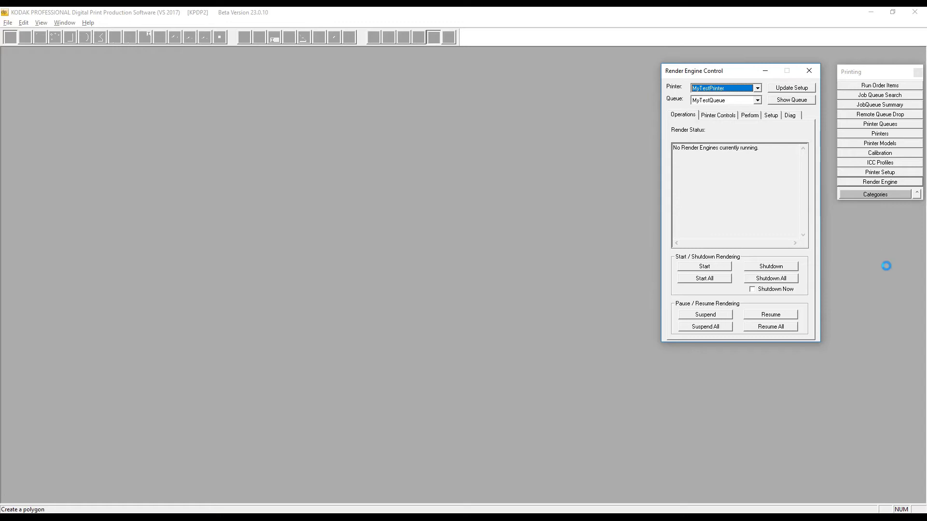
pyautogui.click(705, 266)
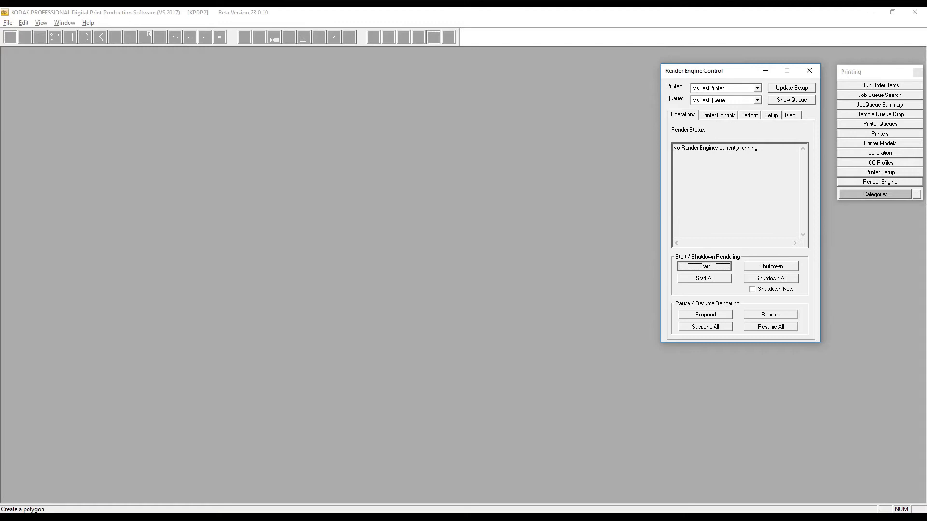
pyautogui.click(704, 267)
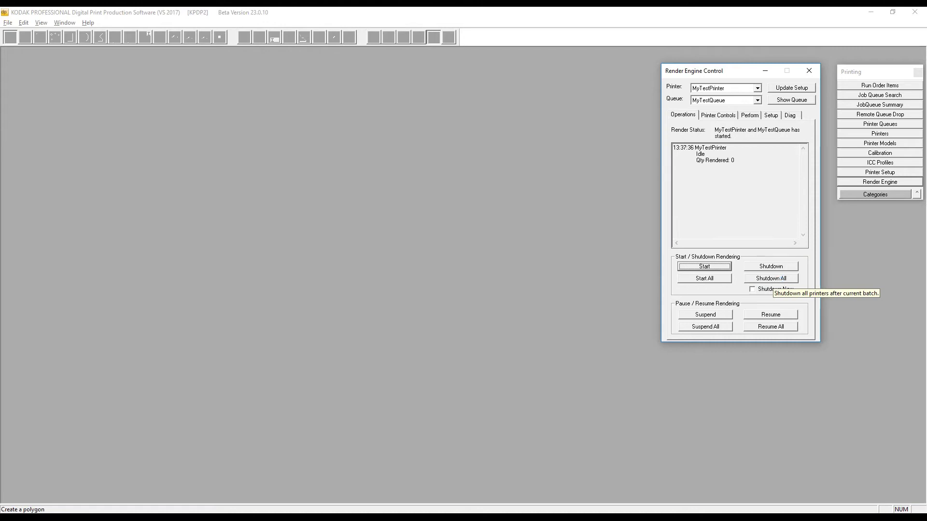
pyautogui.click(765, 71)
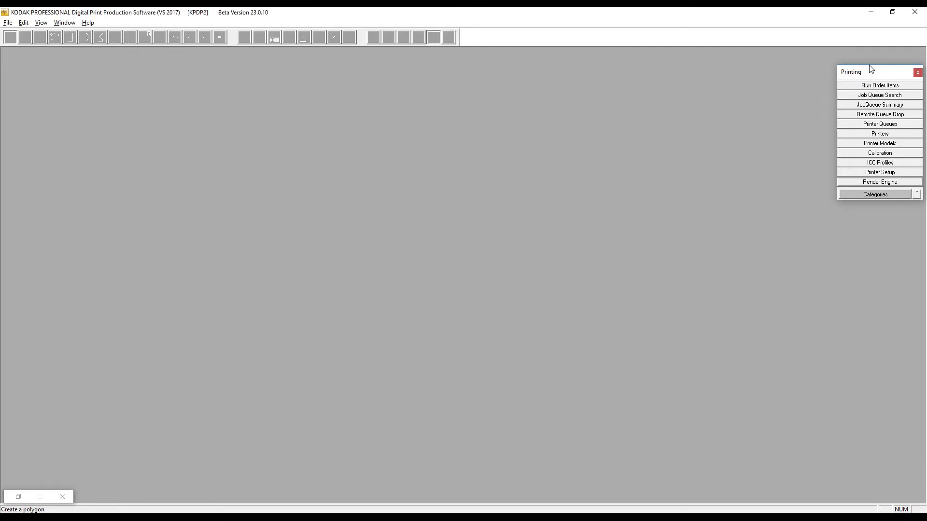
# Open Products from the Order Entry tasks and show the TestSchool category's layouts.
pyautogui.click(896, 186)
pyautogui.click(877, 195)
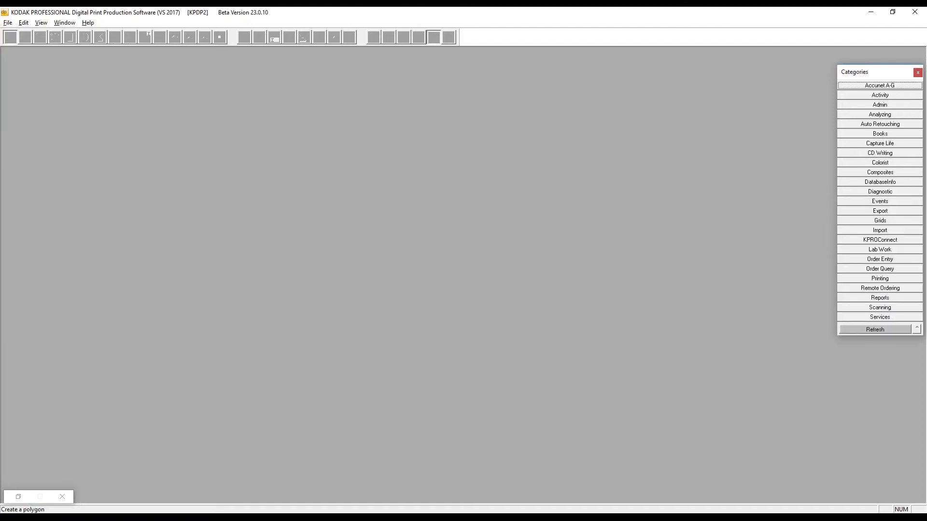
pyautogui.click(879, 259)
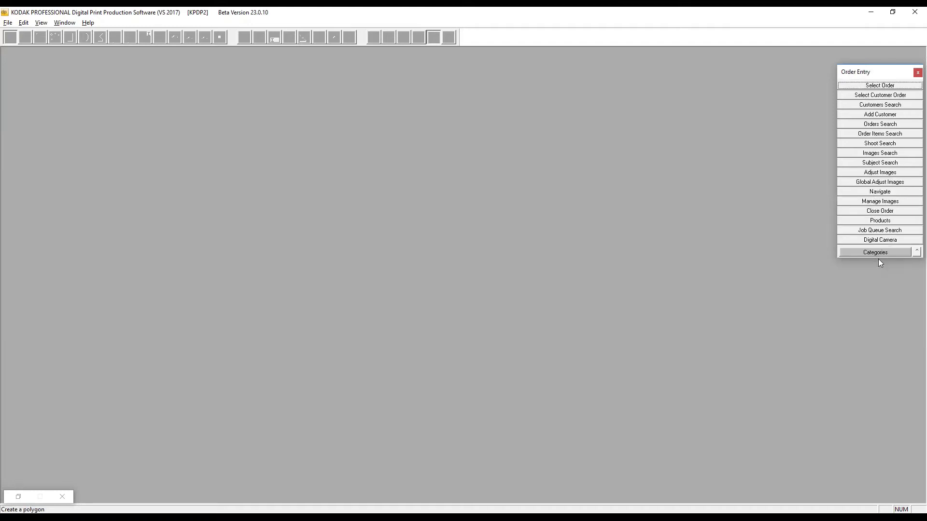
pyautogui.click(883, 221)
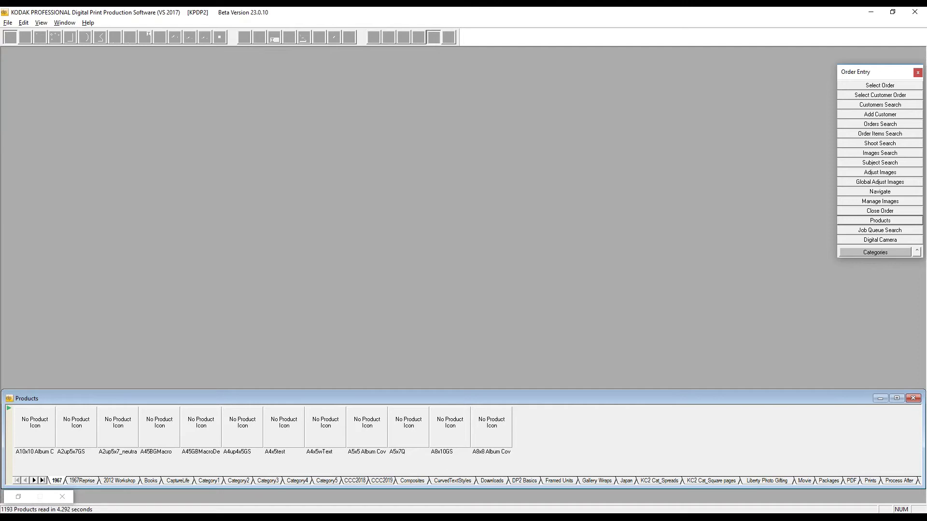
pyautogui.click(43, 480)
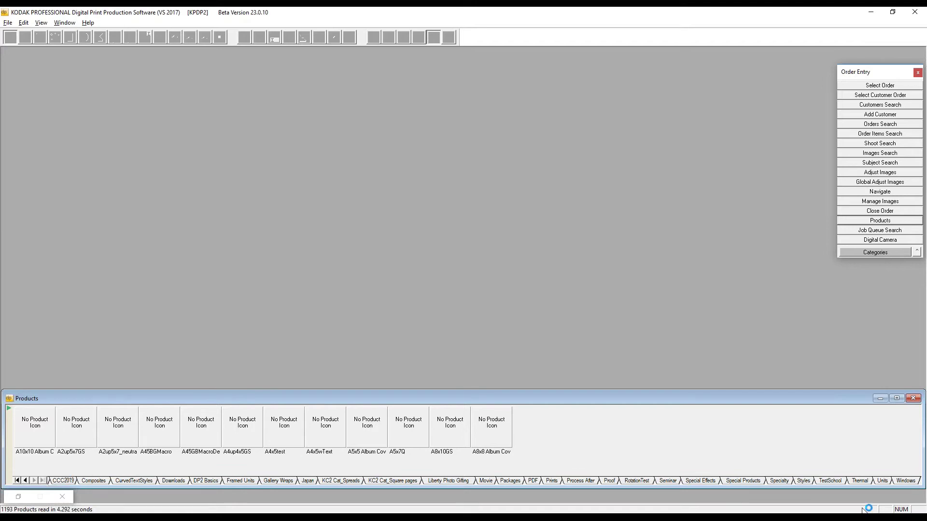
pyautogui.click(830, 481)
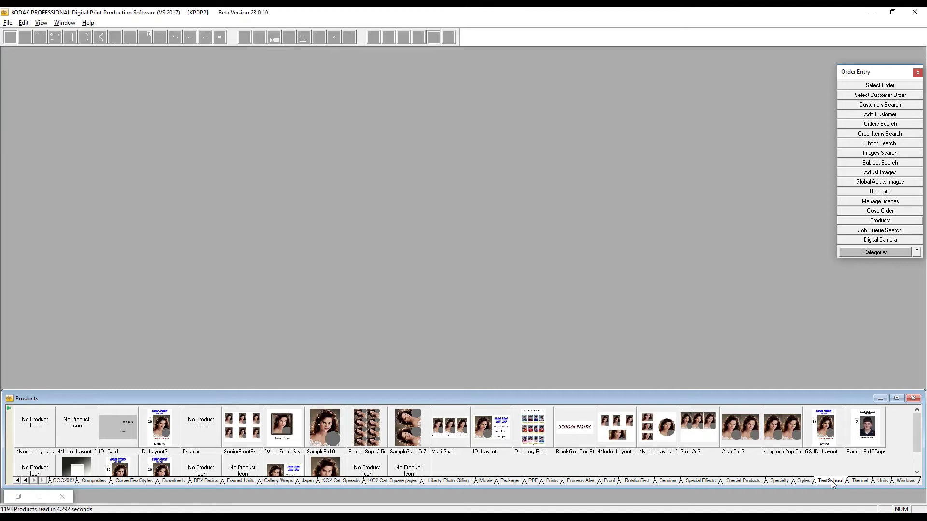
pyautogui.scroll(-1, 448, 451)
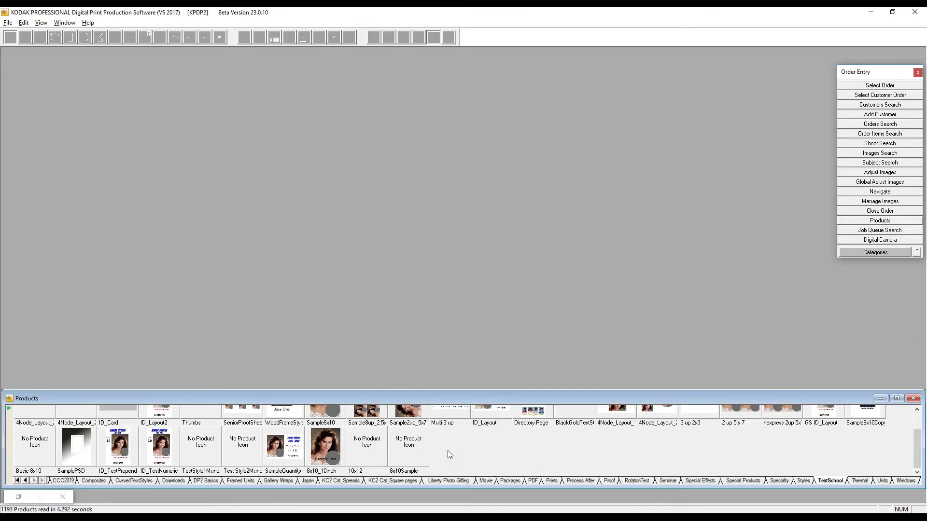
pyautogui.rightClick(449, 453)
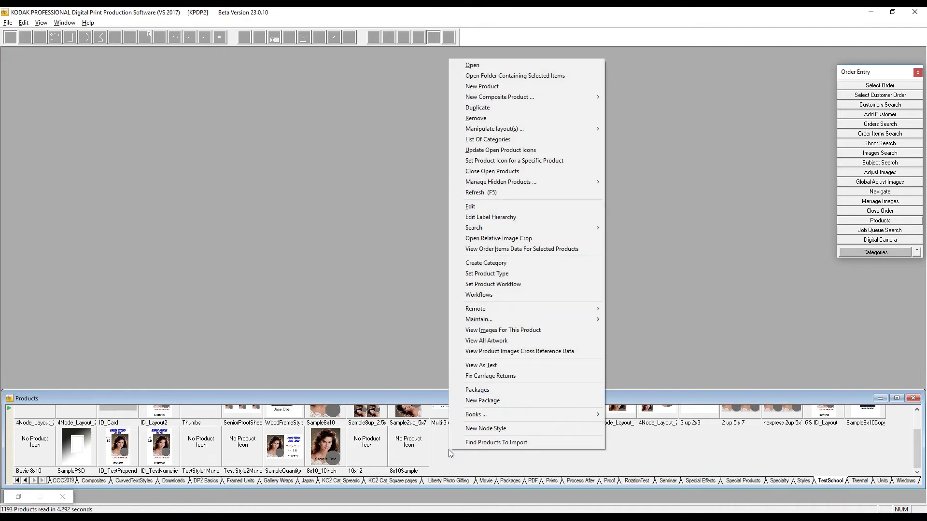
# Create a new 8x10 product with ID and description MyTest8x10 in category TestSchool.
pyautogui.click(522, 87)
pyautogui.moveTo(98, 59); pyautogui.dragTo(105, 60)
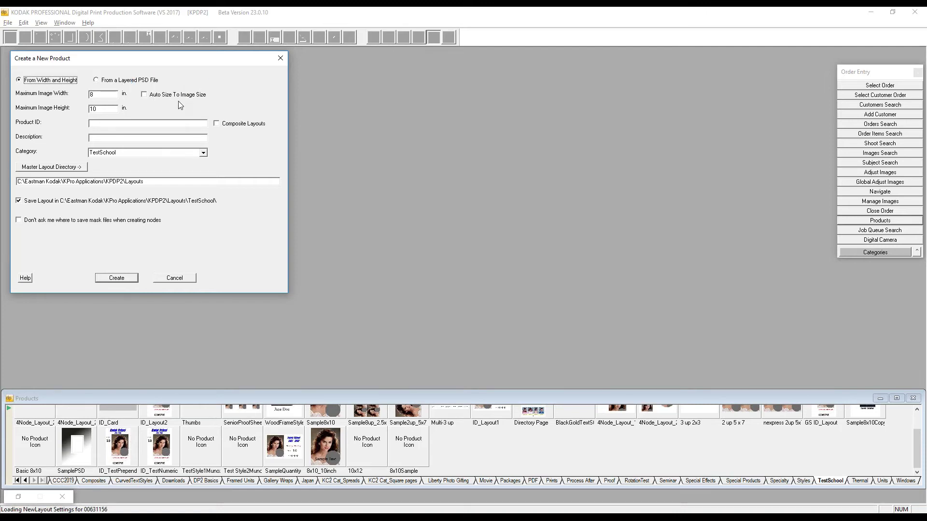
pyautogui.click(100, 123)
pyautogui.write('MyTest8x10')
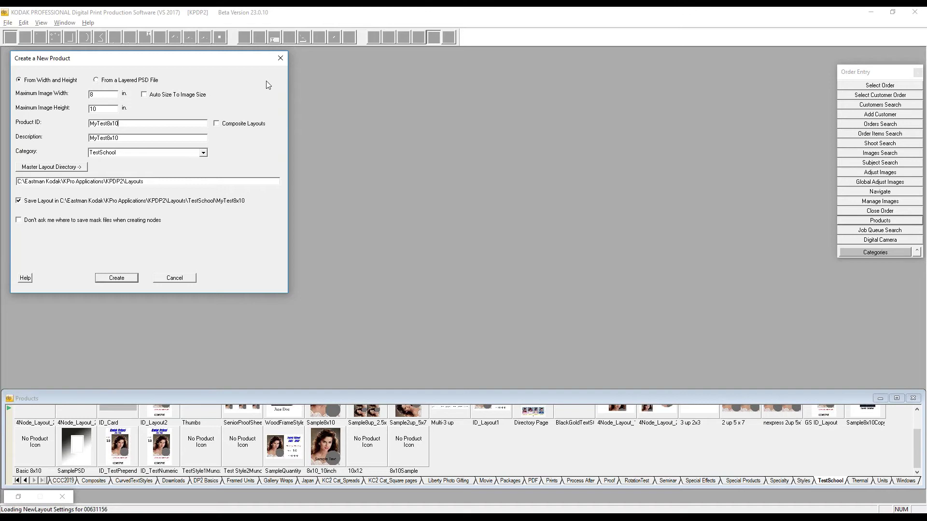
pyautogui.click(162, 153)
pyautogui.click(203, 153)
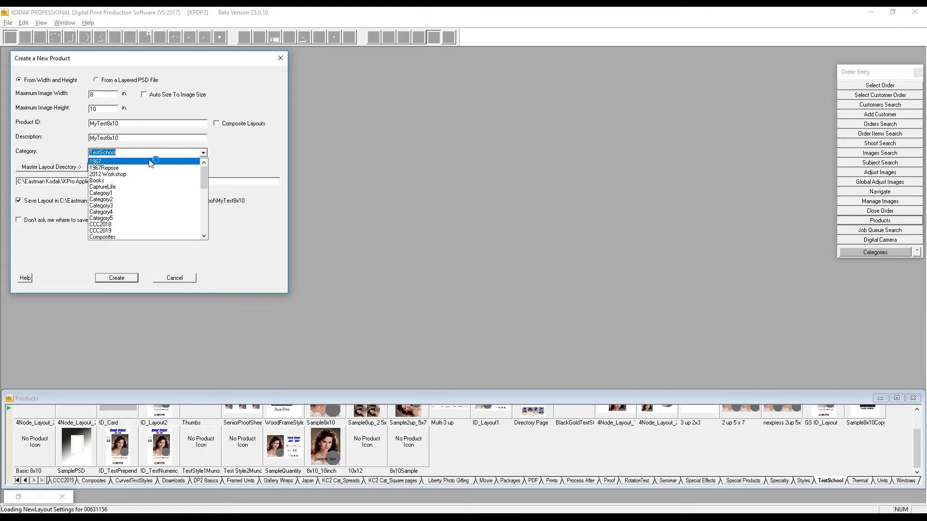
pyautogui.scroll(-8, 159, 198)
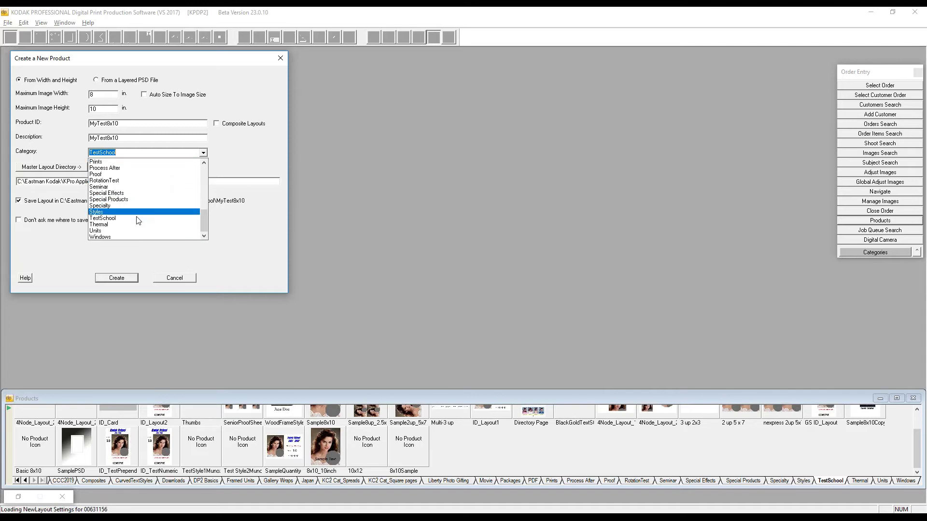
pyautogui.click(138, 219)
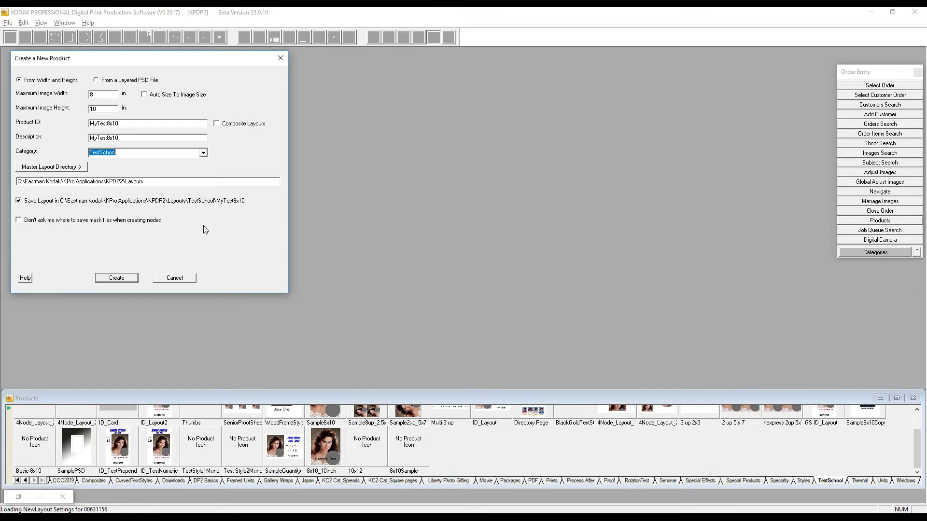
pyautogui.click(116, 277)
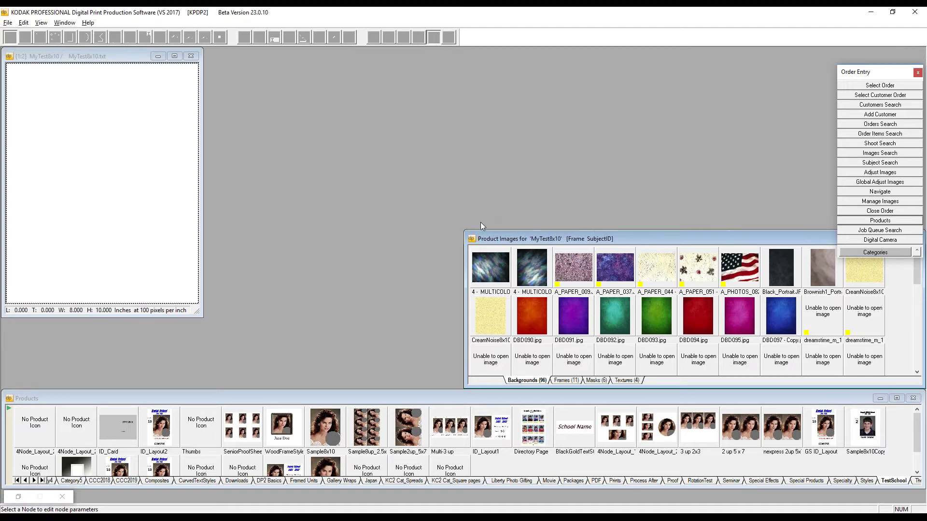
# Close Product Images, reposition the MyTest8x10 layout, and choose Output to Disk File.
pyautogui.doubleClick(472, 239)
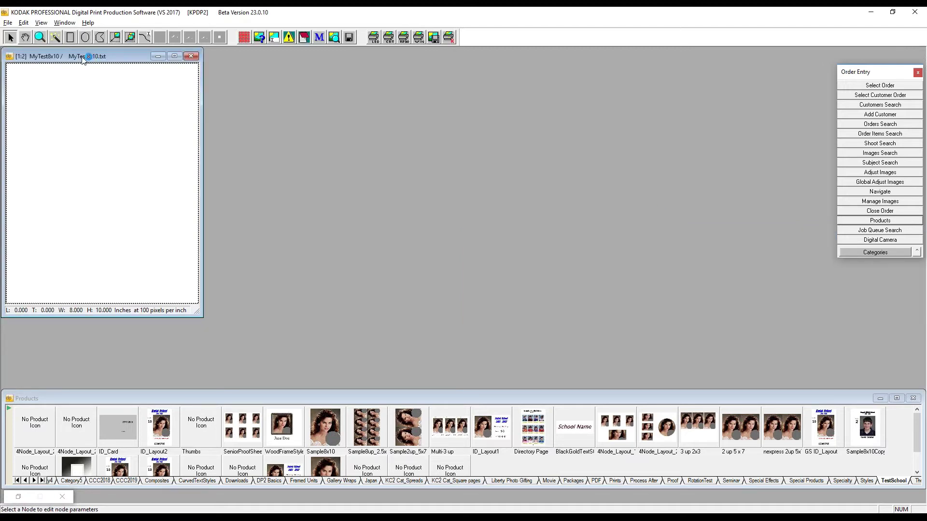
pyautogui.moveTo(78, 57); pyautogui.dragTo(196, 62)
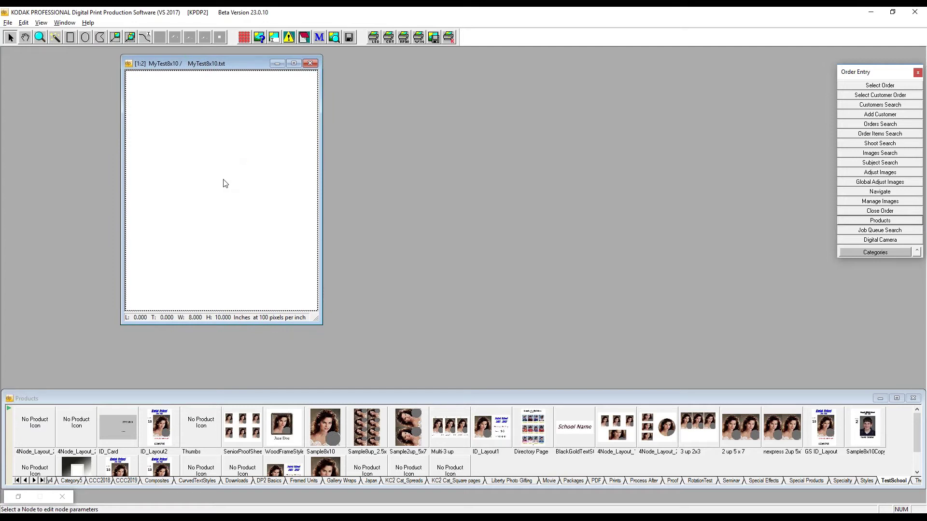
pyautogui.click(434, 37)
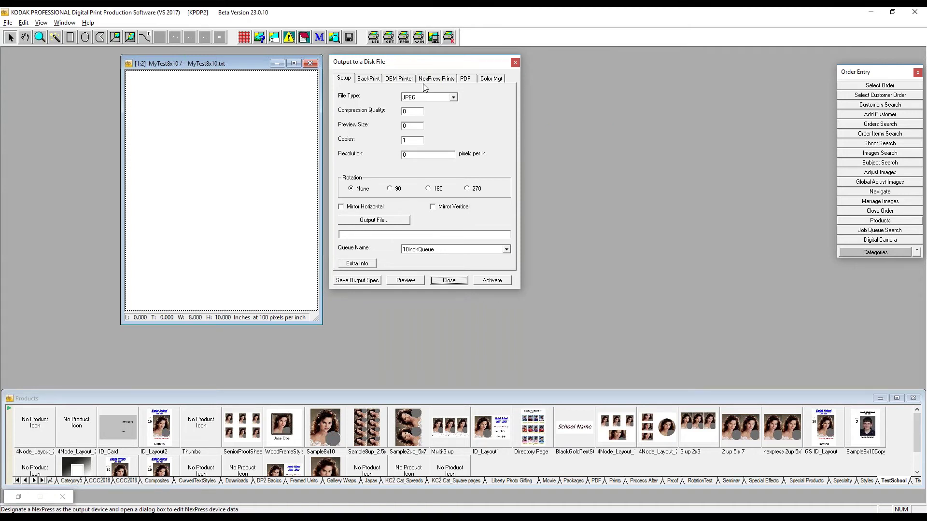
# Set the resolution to 400 pixels per inch, choose MyTestQueue, and activate the render.
pyautogui.click(434, 38)
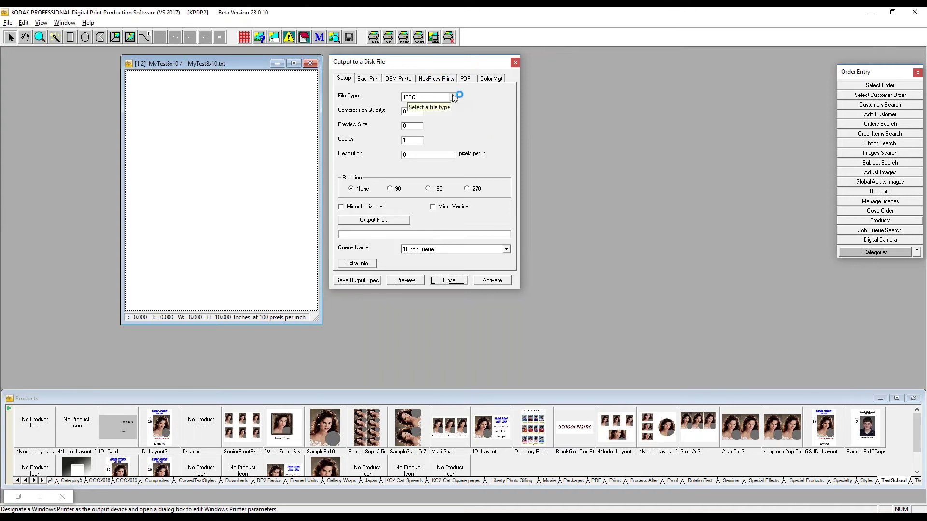
pyautogui.moveTo(410, 154); pyautogui.dragTo(397, 153)
pyautogui.write('400')
pyautogui.click(506, 249)
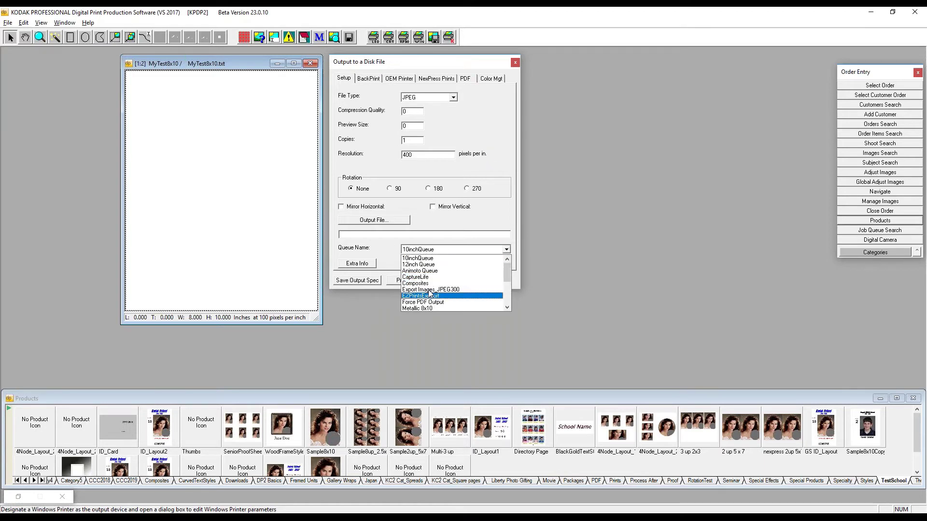
pyautogui.scroll(-1, 483, 284)
pyautogui.click(484, 282)
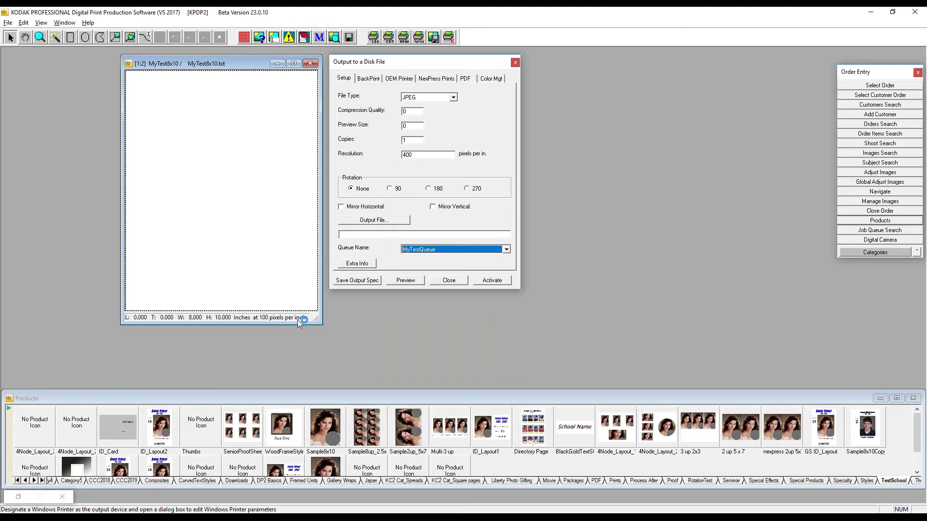
pyautogui.click(486, 282)
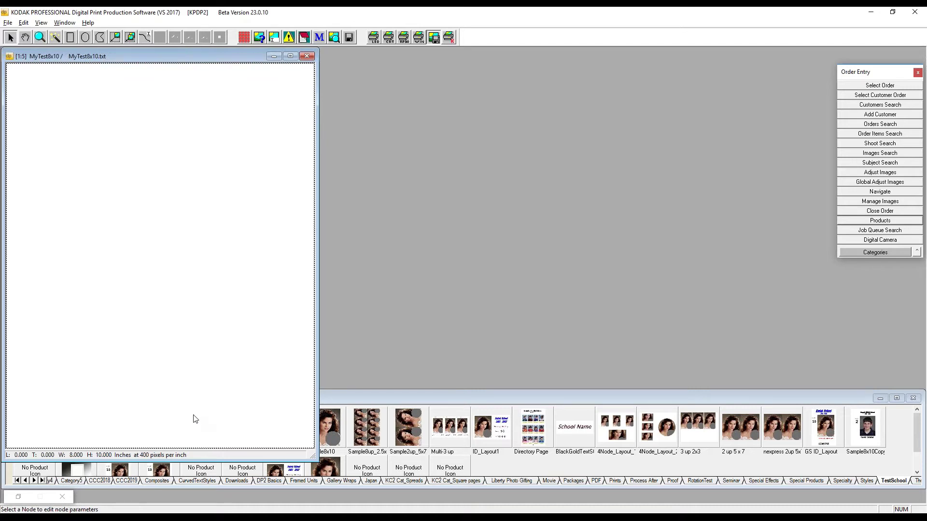
# Select the whole layout background and fill it with a new portrait image node.
pyautogui.rightClick(136, 113)
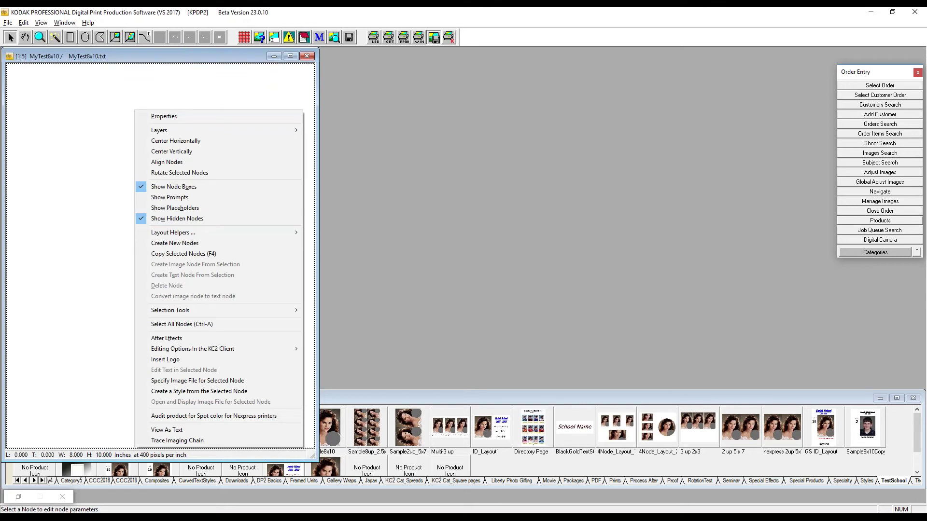
pyautogui.moveTo(295, 312)
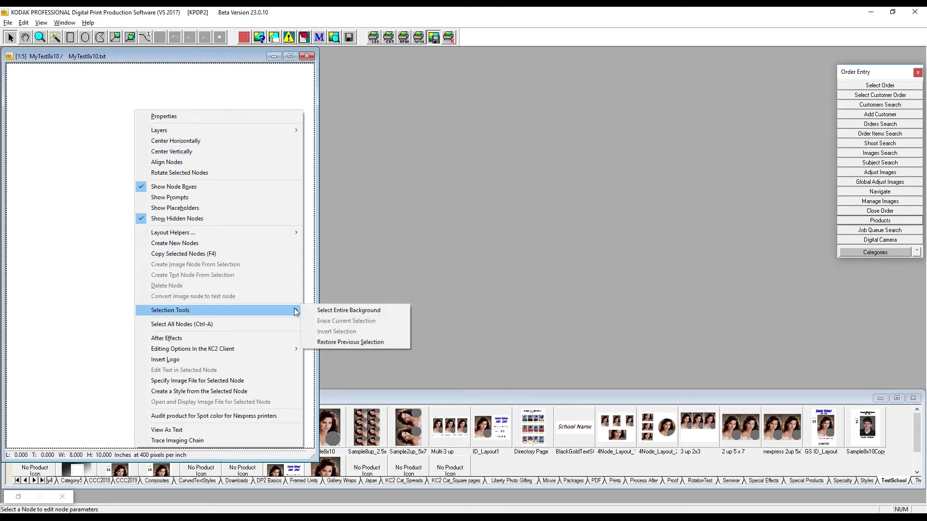
pyautogui.click(352, 310)
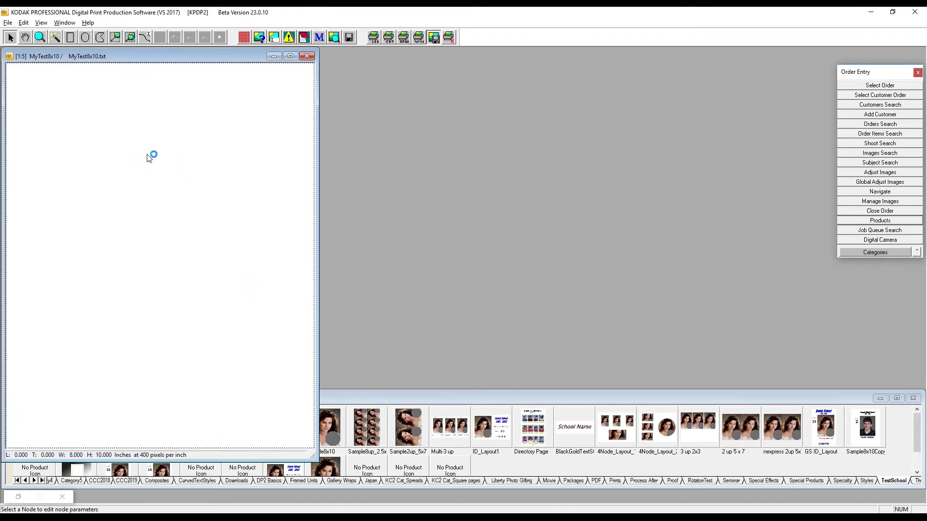
pyautogui.rightClick(151, 155)
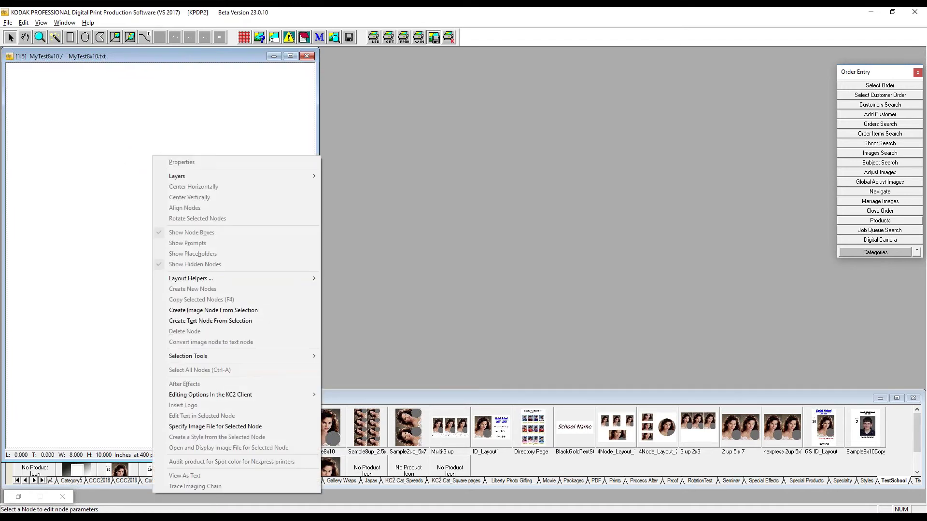
pyautogui.click(219, 310)
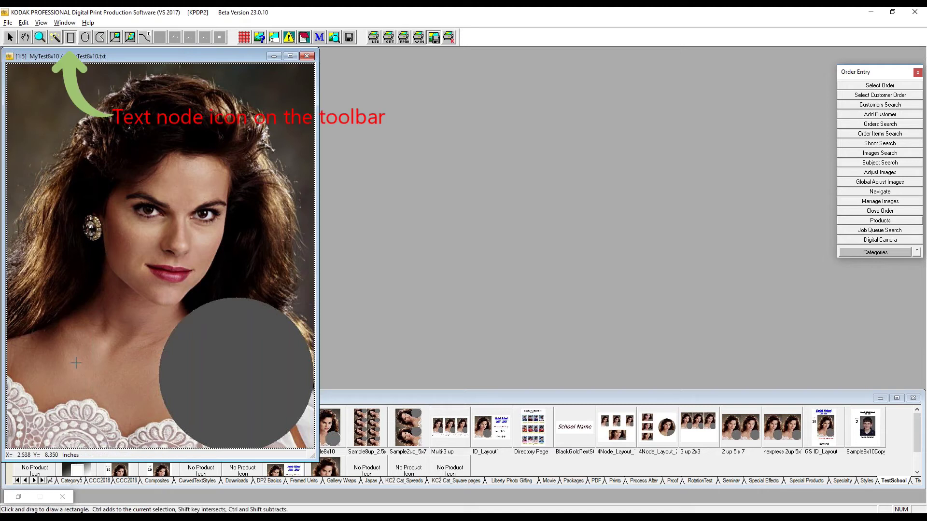
# Create a text node in a box marked across the lower part of the portrait.
pyautogui.moveTo(65, 391); pyautogui.dragTo(263, 414)
pyautogui.rightClick(197, 385)
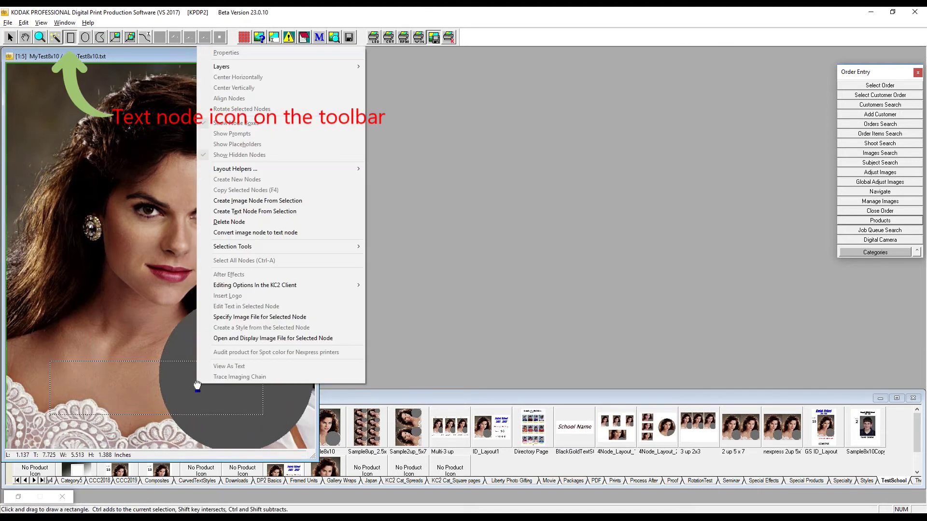
pyautogui.click(277, 211)
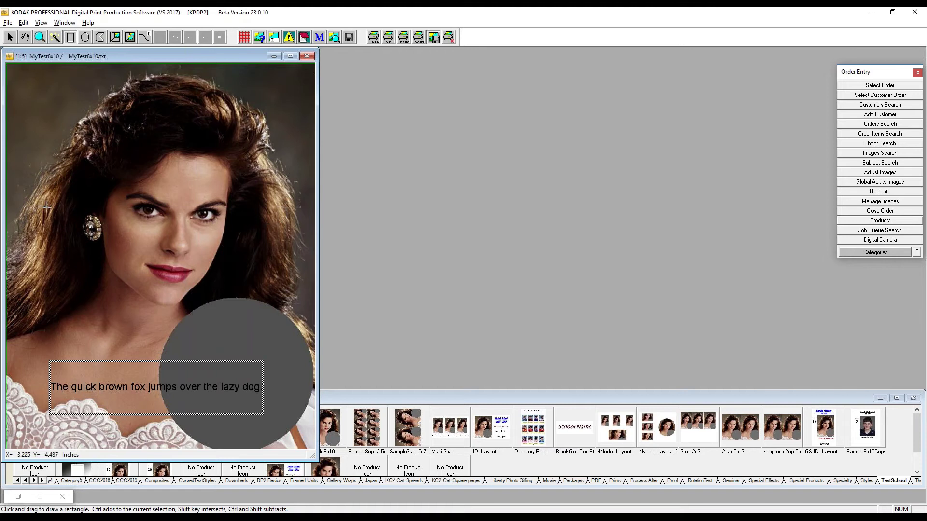
# Set the text node's wording to 'Sample Text' and bring up its properties.
pyautogui.click(10, 38)
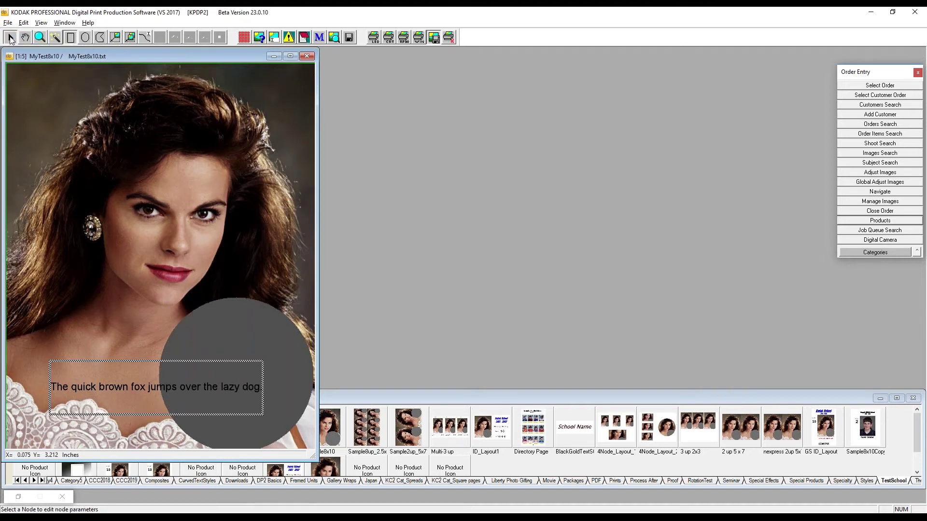
pyautogui.doubleClick(151, 387)
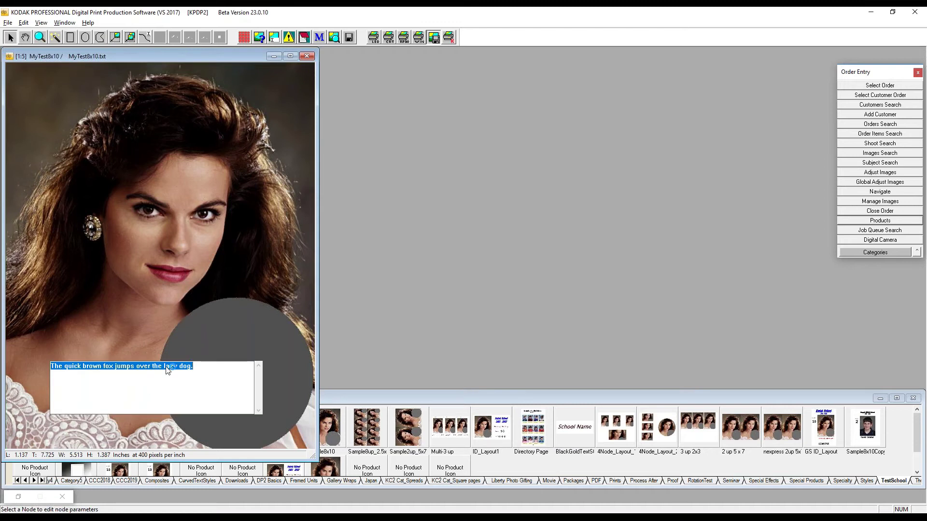
pyautogui.write('Sample Text')
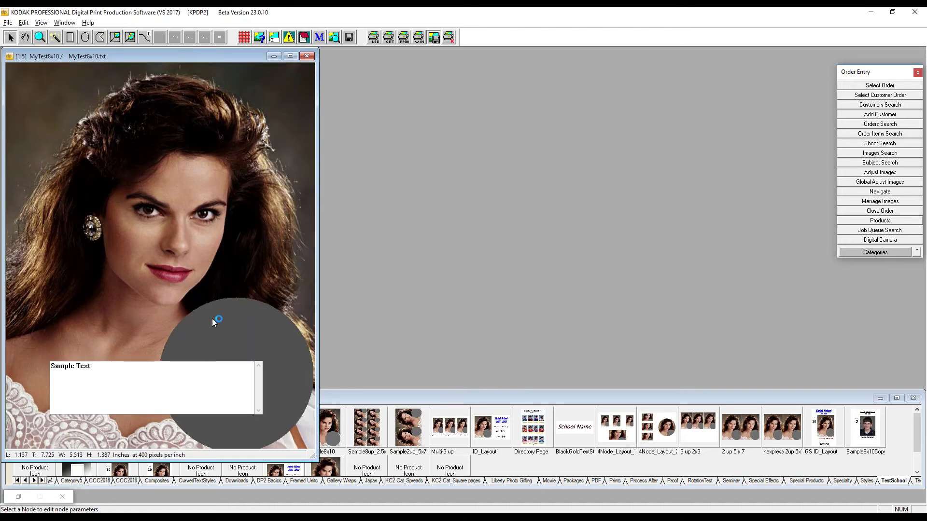
pyautogui.click(271, 331)
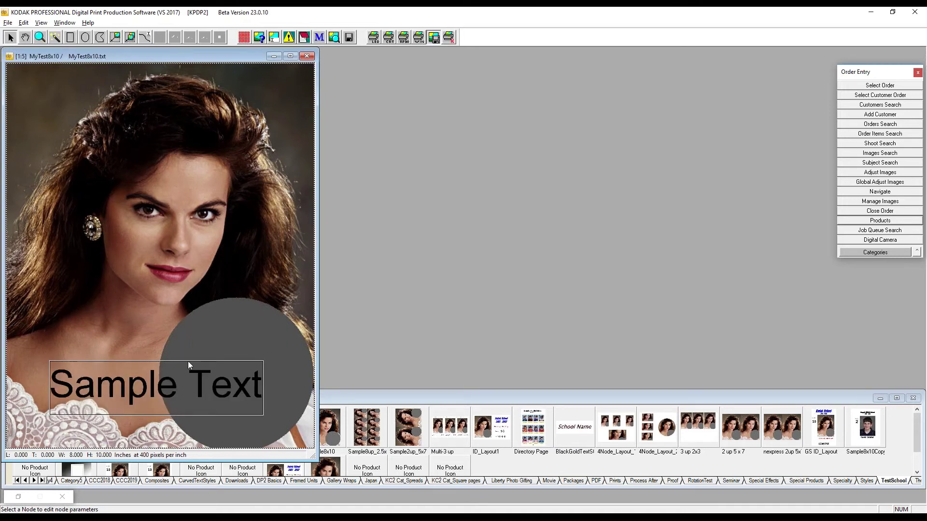
pyautogui.click(156, 388)
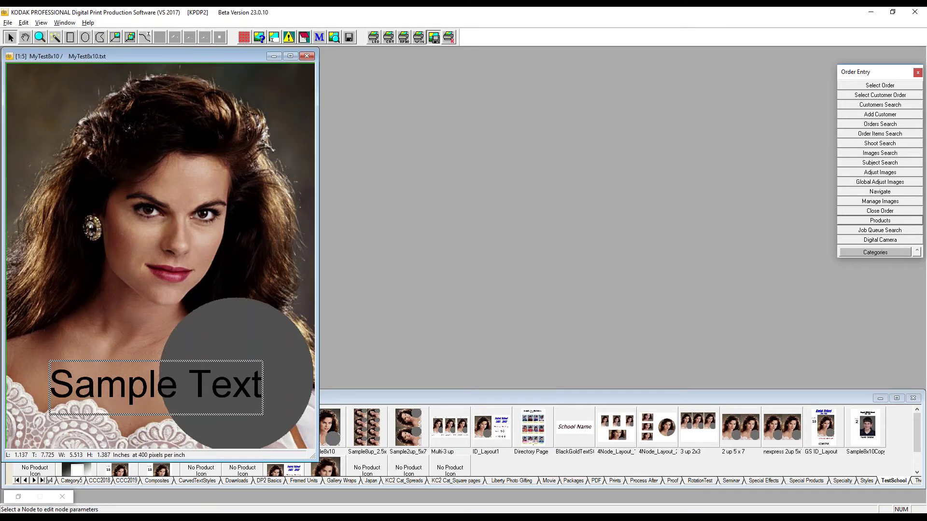
pyautogui.click(274, 39)
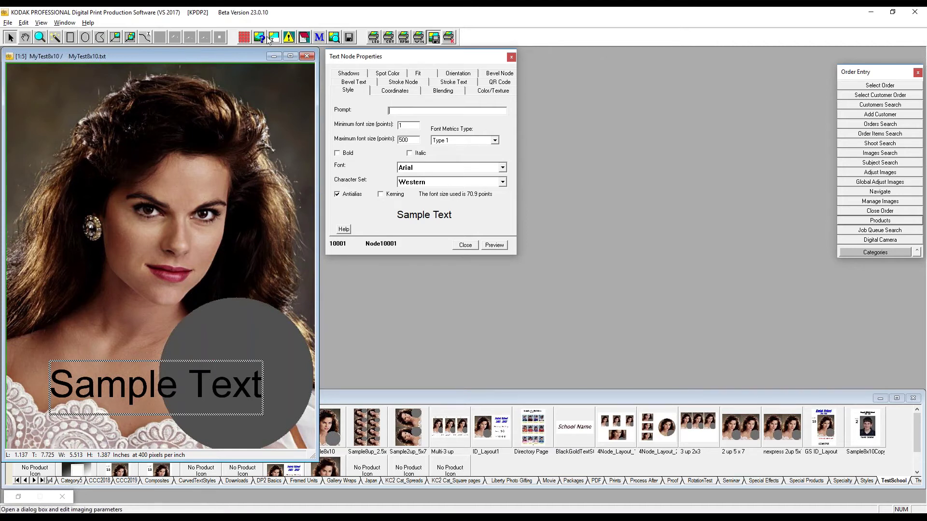
# Set the Sample Text colour to red, preview it, and close the properties dialog.
pyautogui.click(489, 91)
pyautogui.click(380, 112)
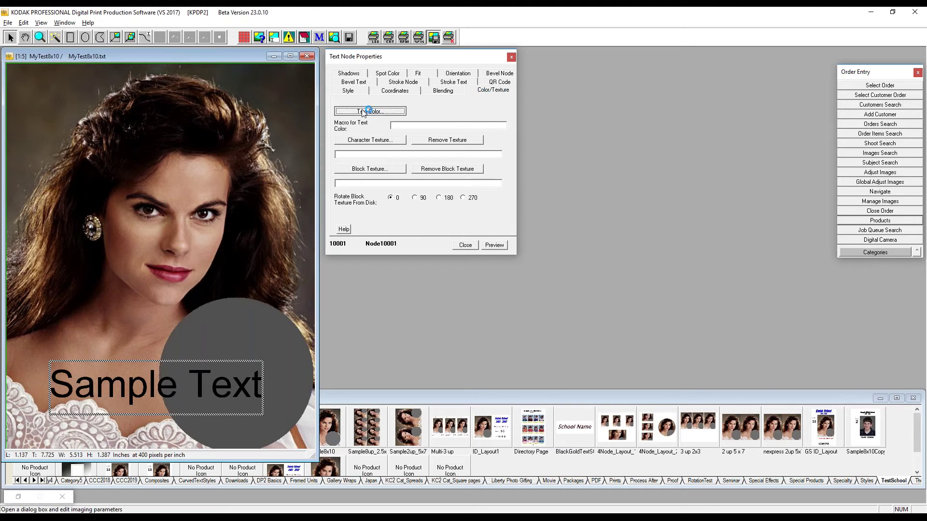
pyautogui.click(366, 221)
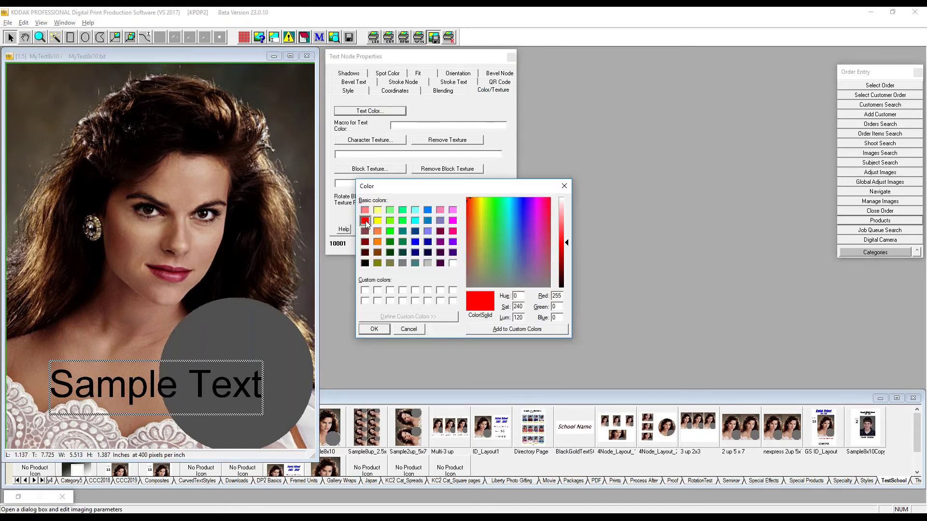
pyautogui.click(379, 330)
pyautogui.click(497, 245)
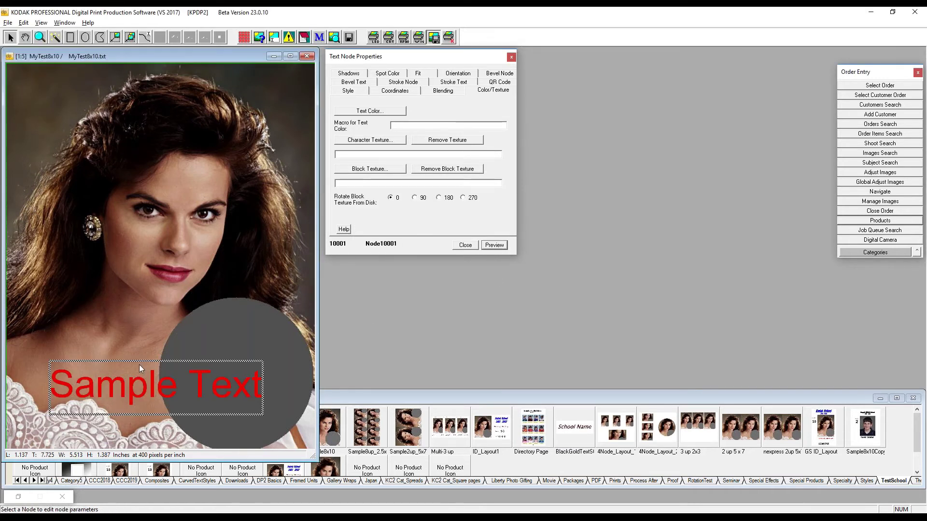
pyautogui.press('Escape')
pyautogui.click(309, 57)
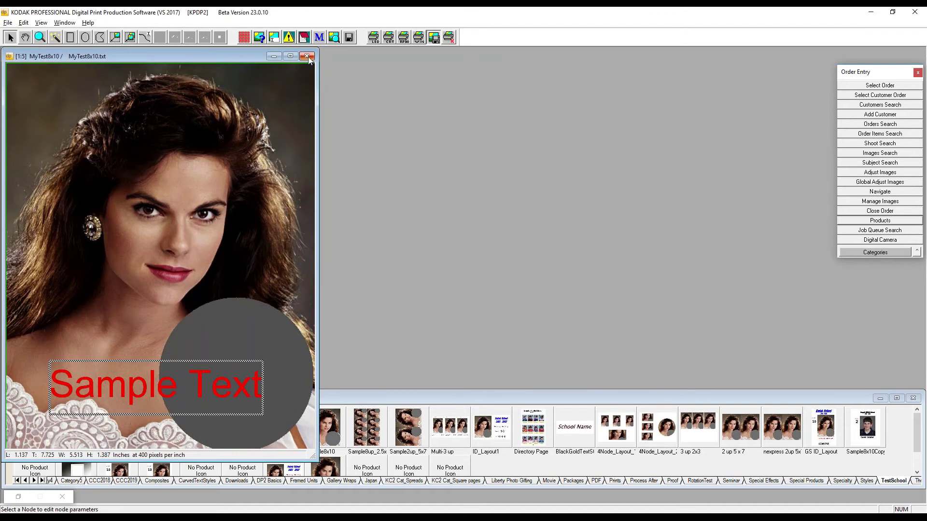
# Save the layout and refresh the MyTest8x10 product thumbnail via Update Open Product Icons.
pyautogui.click(453, 285)
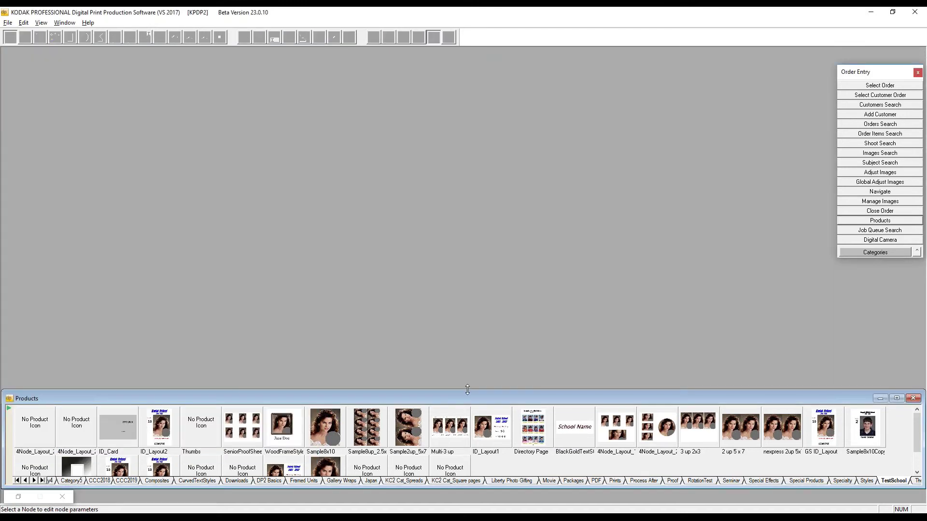
pyautogui.moveTo(463, 391); pyautogui.dragTo(462, 365)
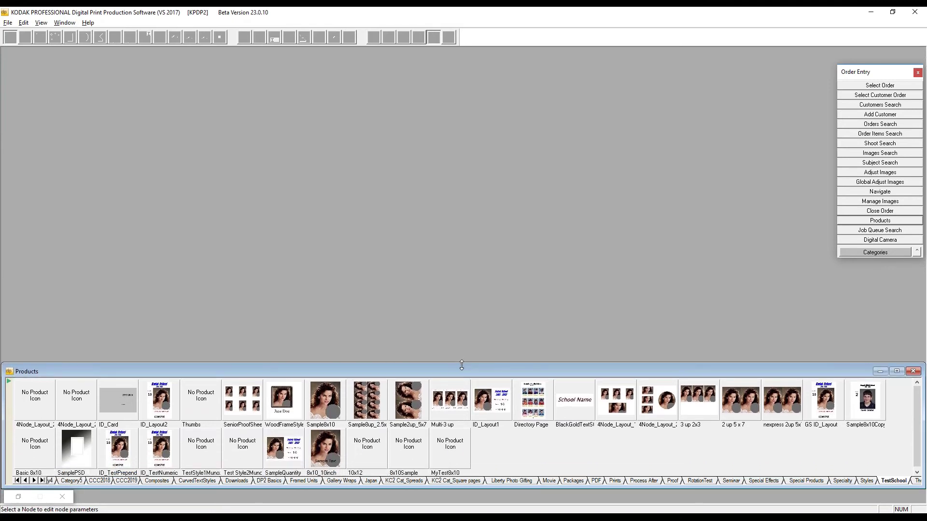
pyautogui.doubleClick(451, 449)
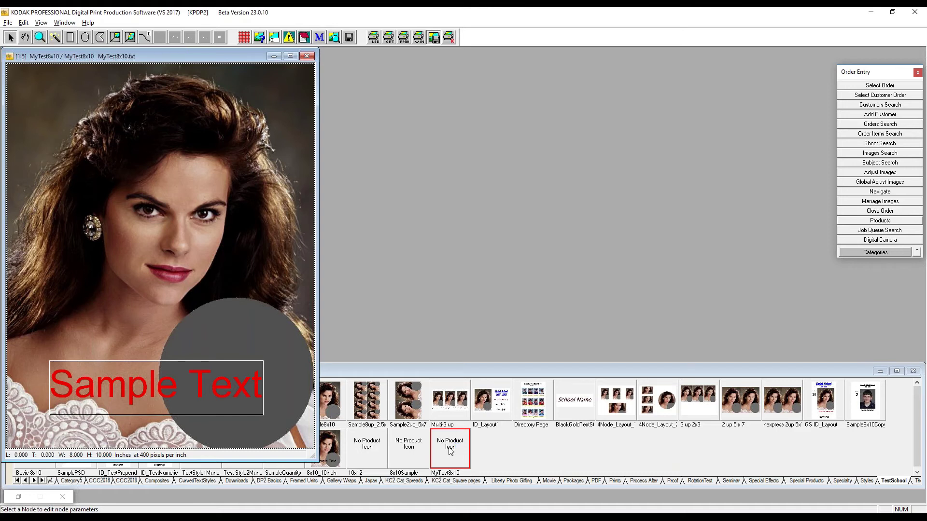
pyautogui.rightClick(447, 451)
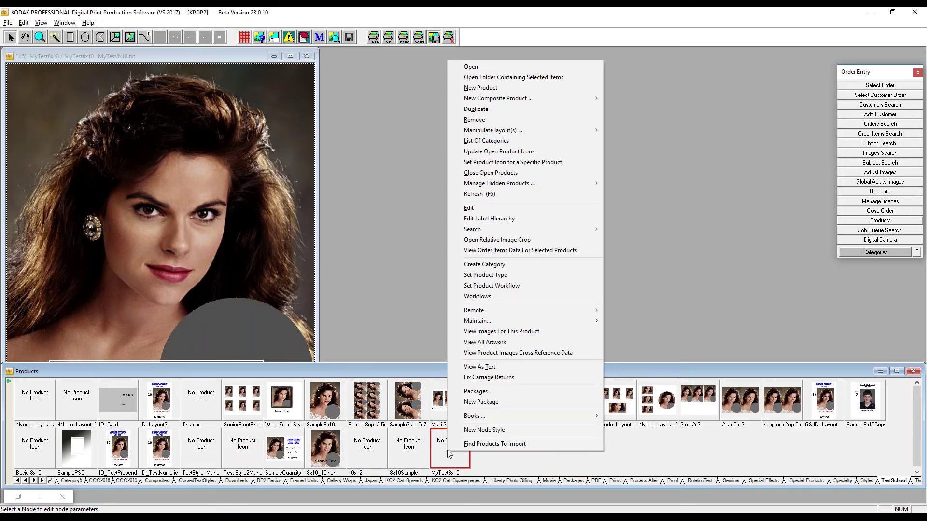
pyautogui.click(534, 151)
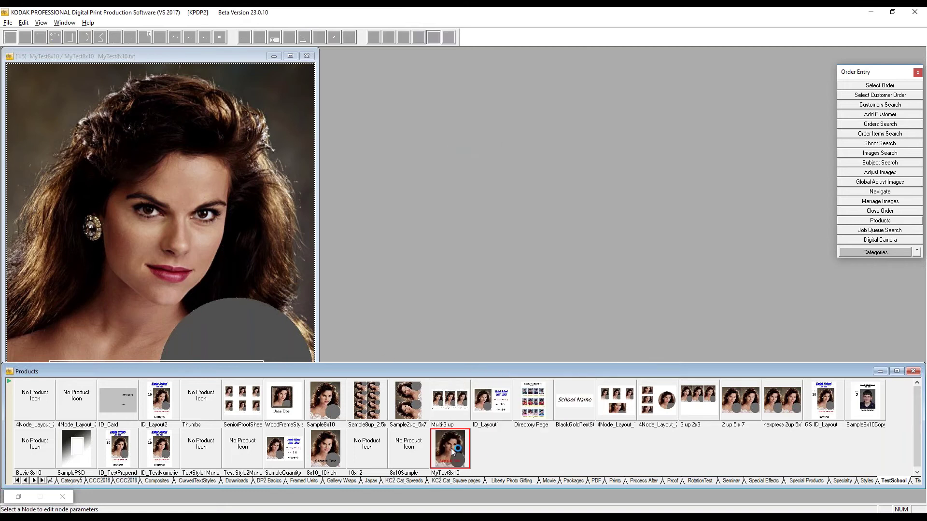
pyautogui.click(306, 56)
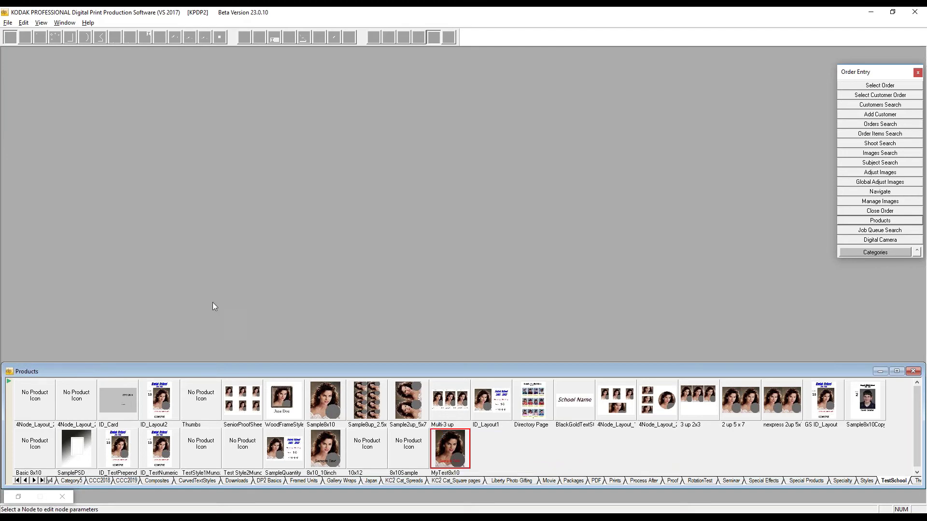
pyautogui.click(888, 86)
# Add a new order named 'MyTestOrder1', accepting both the add and edit prompts.
pyautogui.write('M')
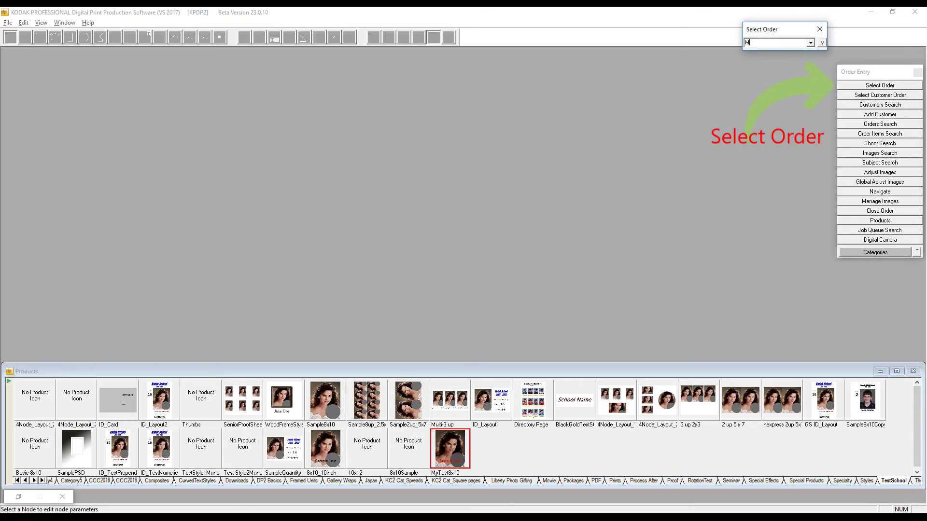
pyautogui.write('yTestOrder1')
pyautogui.press('Return')
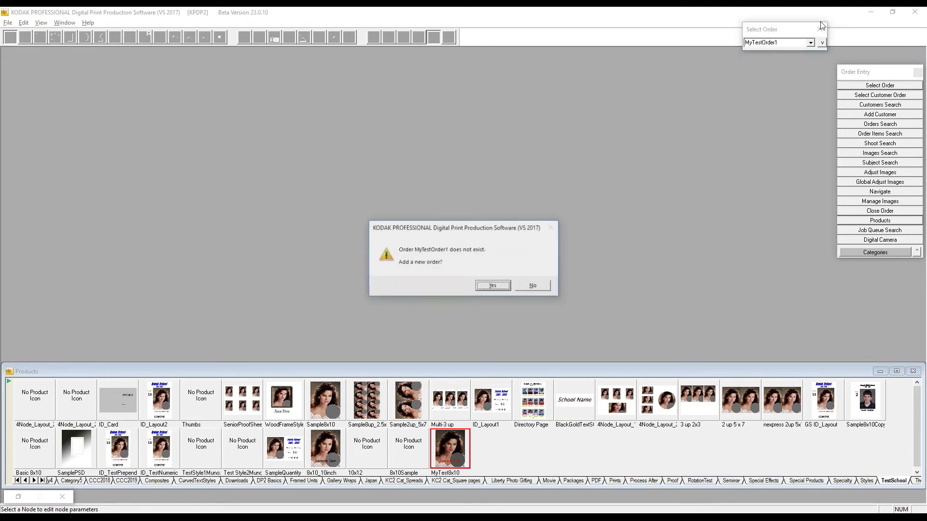
pyautogui.moveTo(456, 232); pyautogui.dragTo(531, 74)
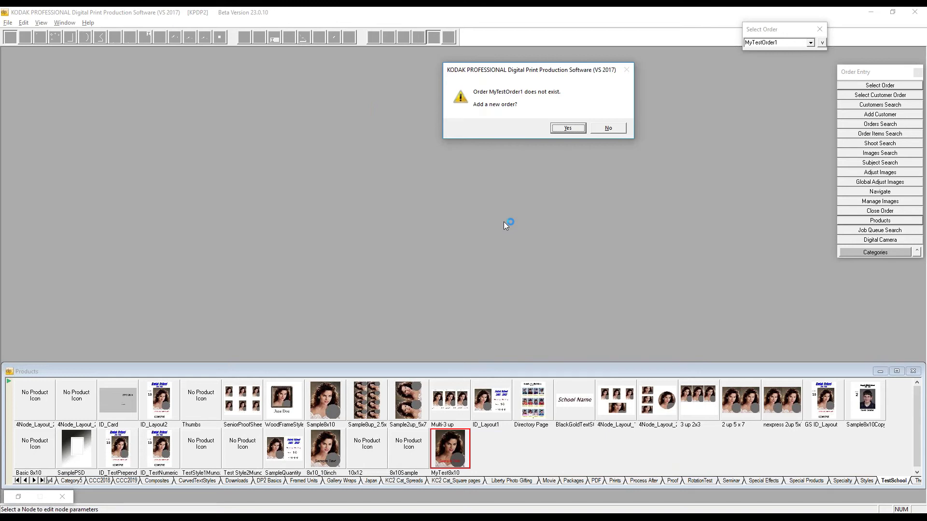
pyautogui.click(571, 129)
pyautogui.click(493, 286)
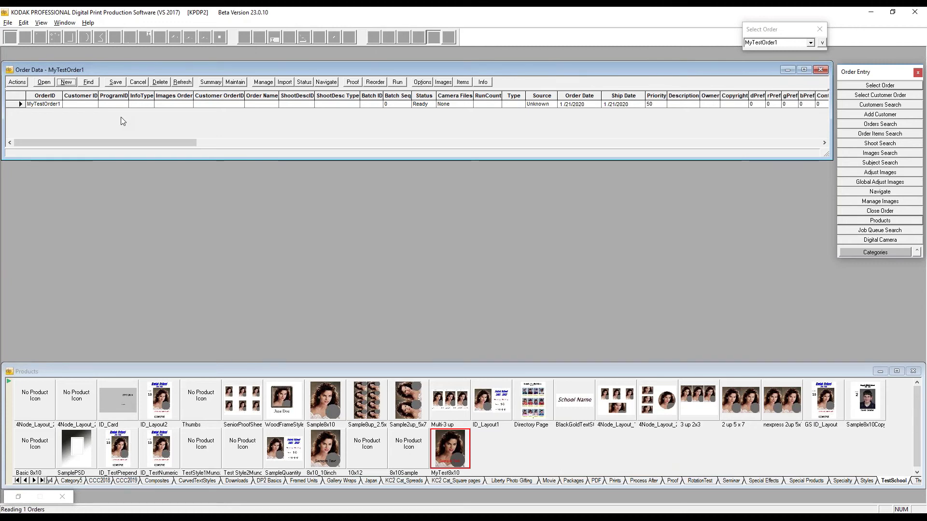
# Open the Order Items and Order Images windows from the MyTestOrder1 row header.
pyautogui.click(12, 103)
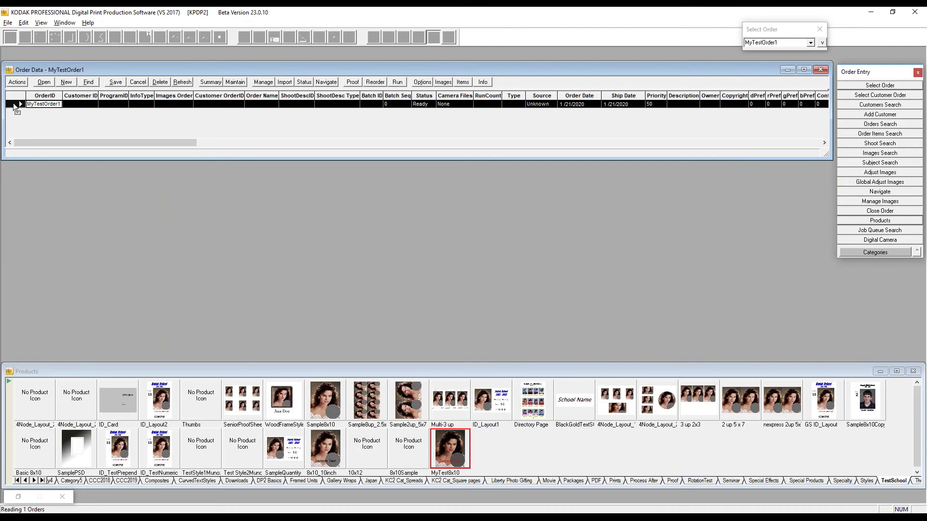
pyautogui.doubleClick(13, 103)
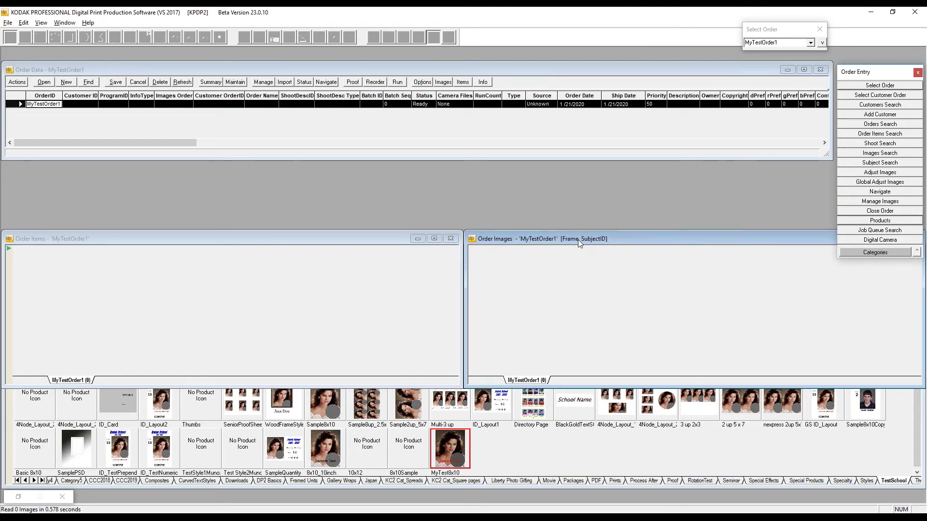
pyautogui.rightClick(616, 237)
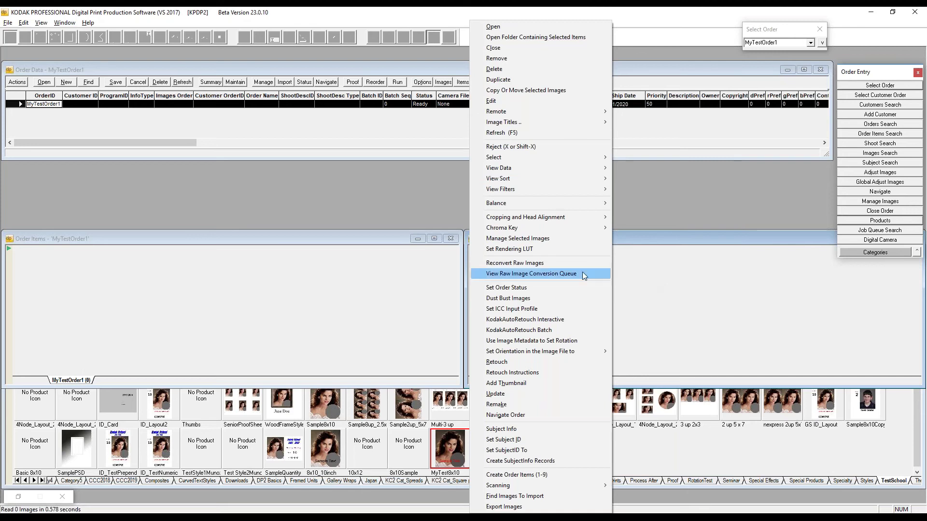
# Browse for the four portraits and import them as images 001 to 004.
pyautogui.click(523, 496)
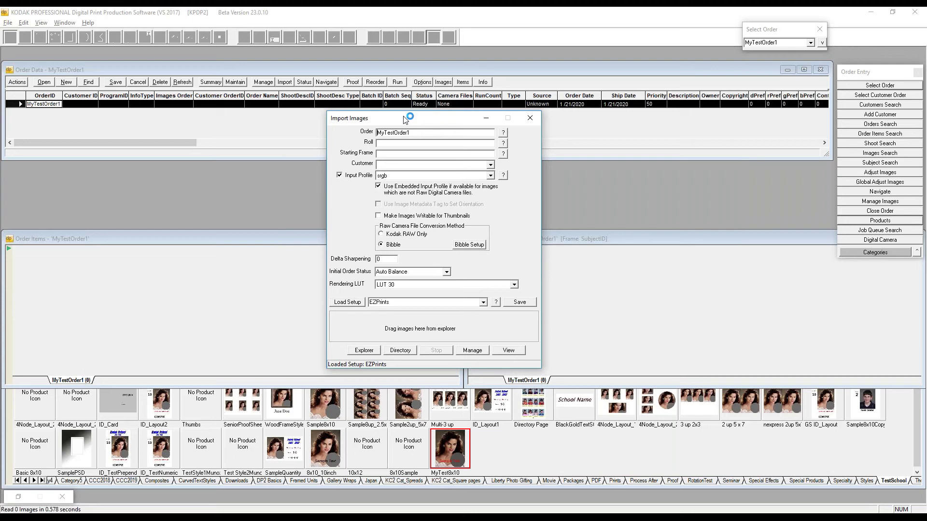
pyautogui.click(366, 352)
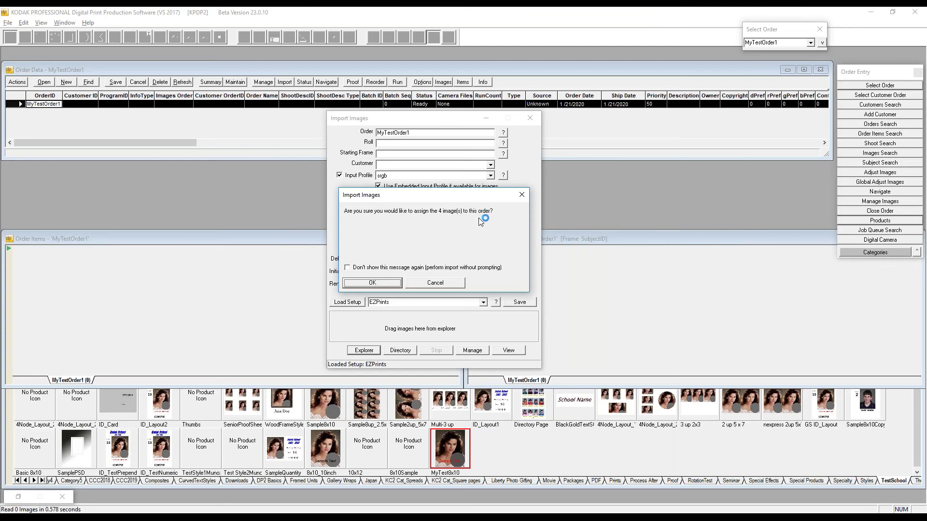
pyautogui.press('Return')
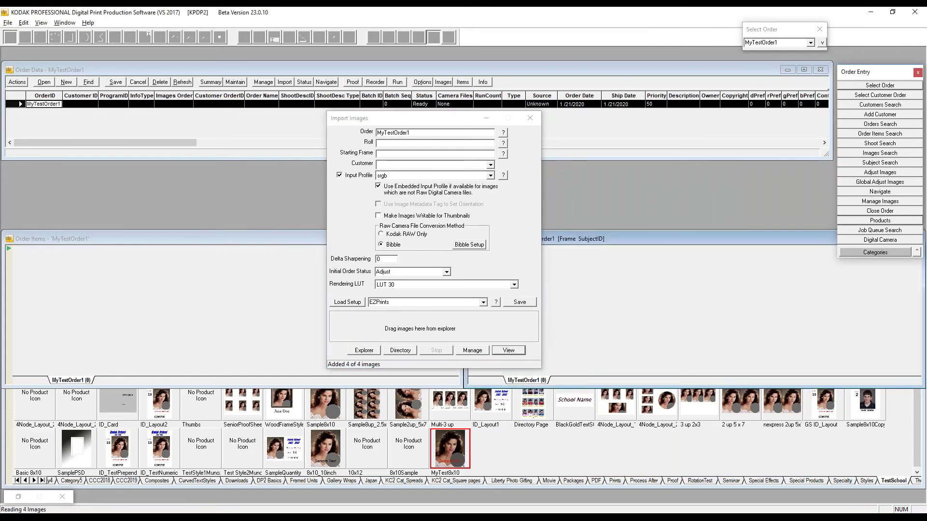
pyautogui.click(361, 117)
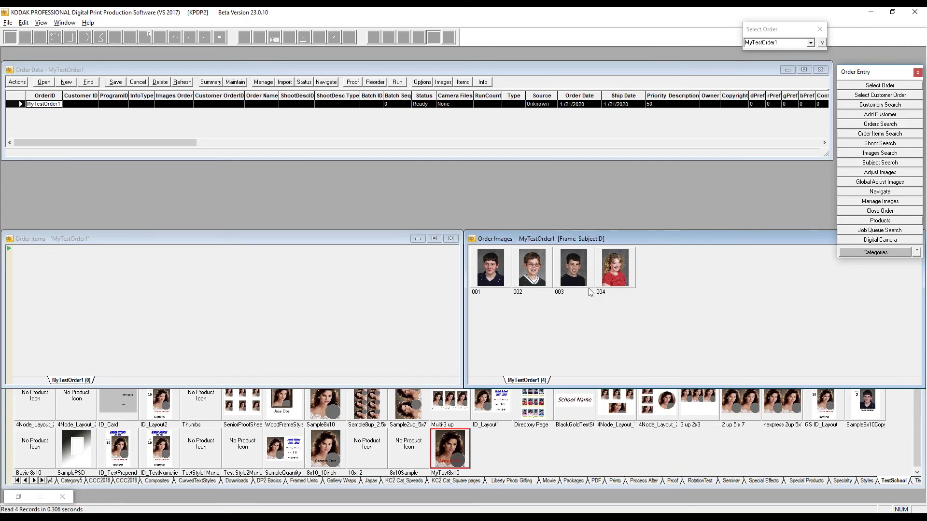
pyautogui.click(80, 239)
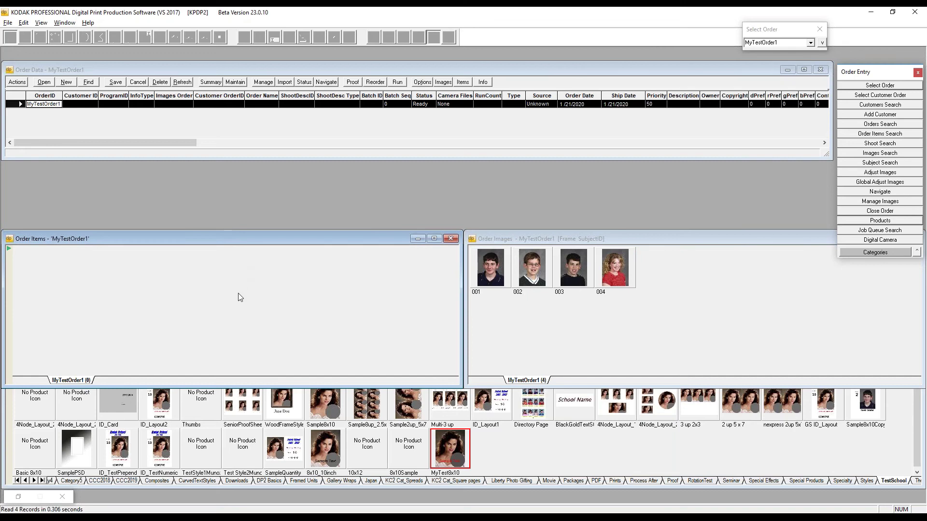
# Add the MyTest8x10 product as an order item, preview its render, then select images 001–004.
pyautogui.moveTo(454, 449); pyautogui.dragTo(167, 261)
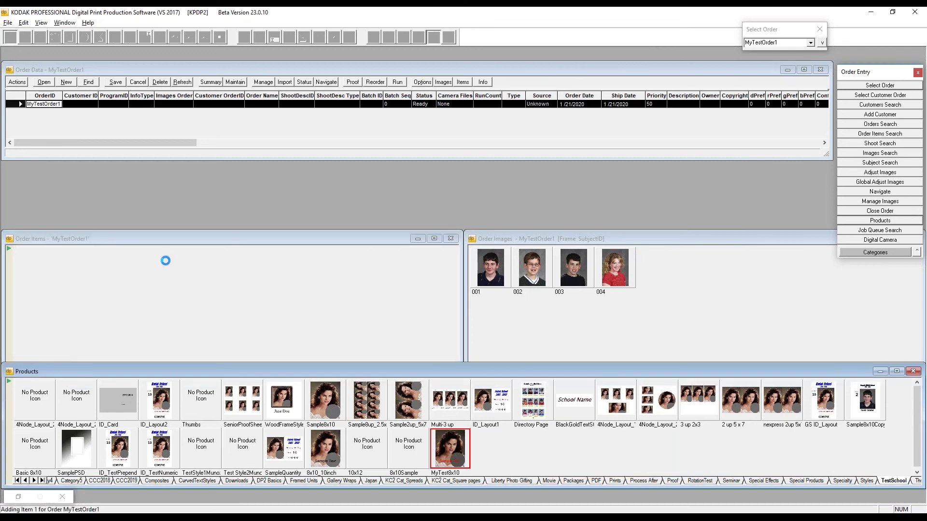
pyautogui.click(214, 238)
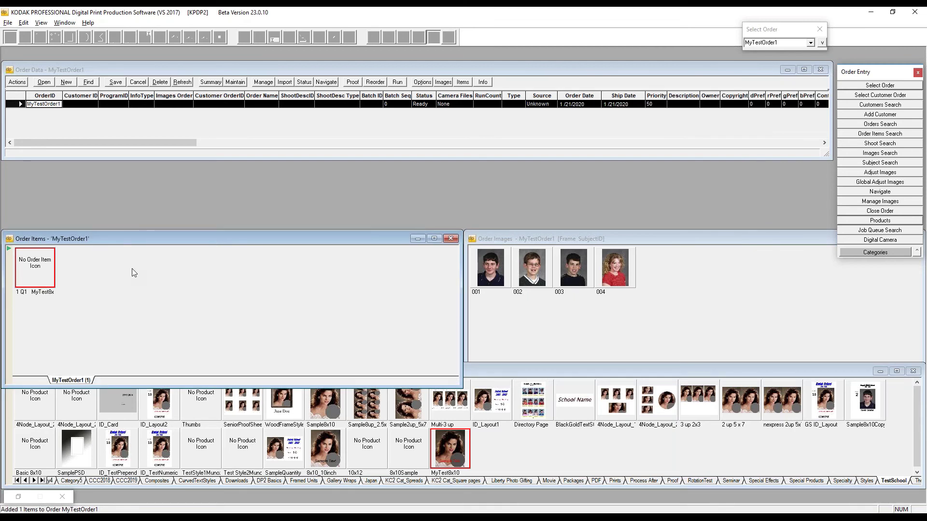
pyautogui.doubleClick(47, 273)
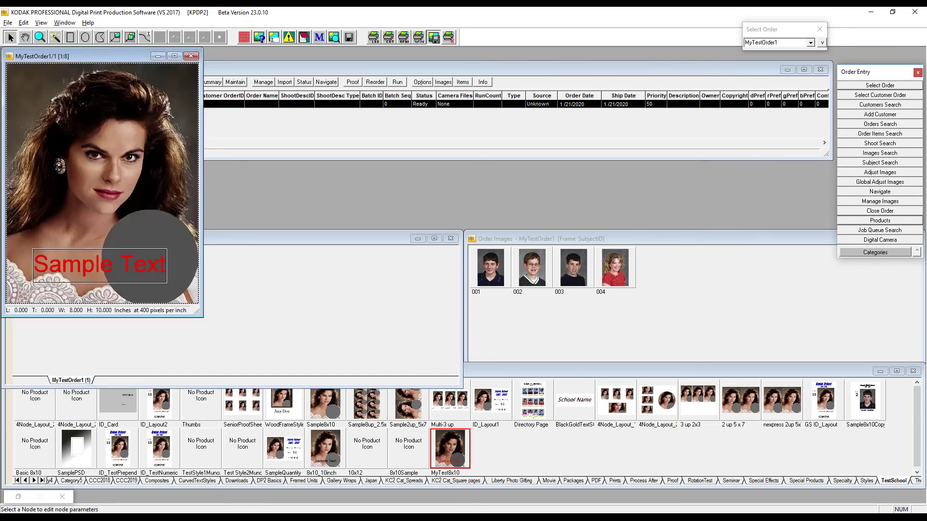
pyautogui.click(191, 57)
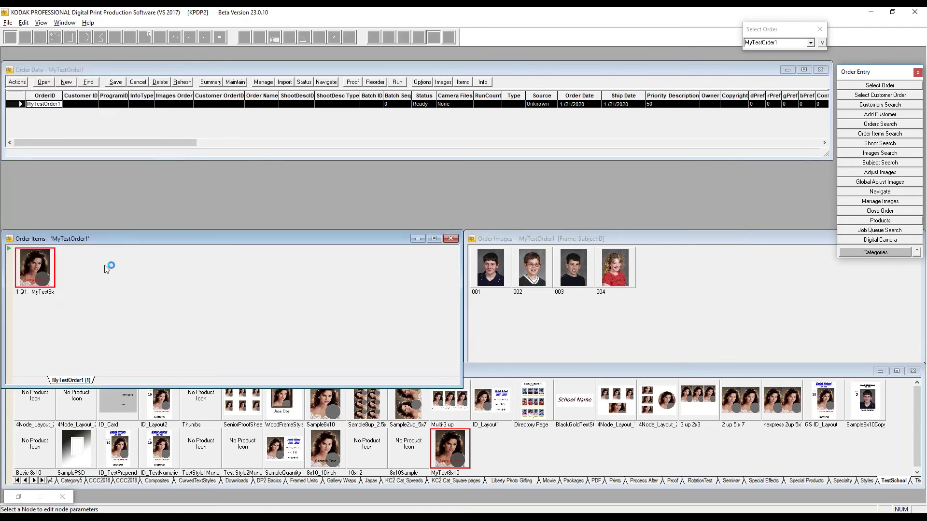
pyautogui.click(490, 270)
pyautogui.keyDown('shift'); pyautogui.click(618, 267); pyautogui.keyUp('shift')
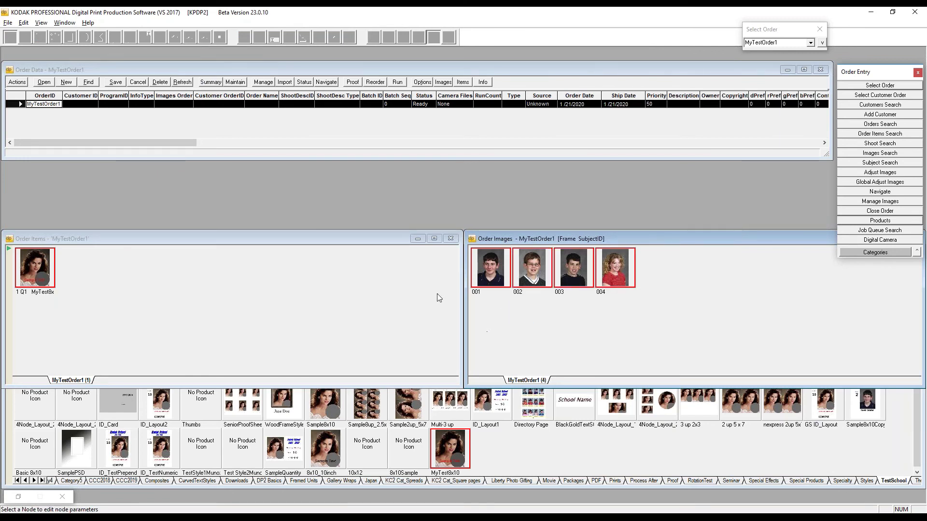
# Drop portraits 001–004 onto the item for four MyTest8x10 prints, closing the four previews.
pyautogui.moveTo(494, 265); pyautogui.dragTo(105, 275)
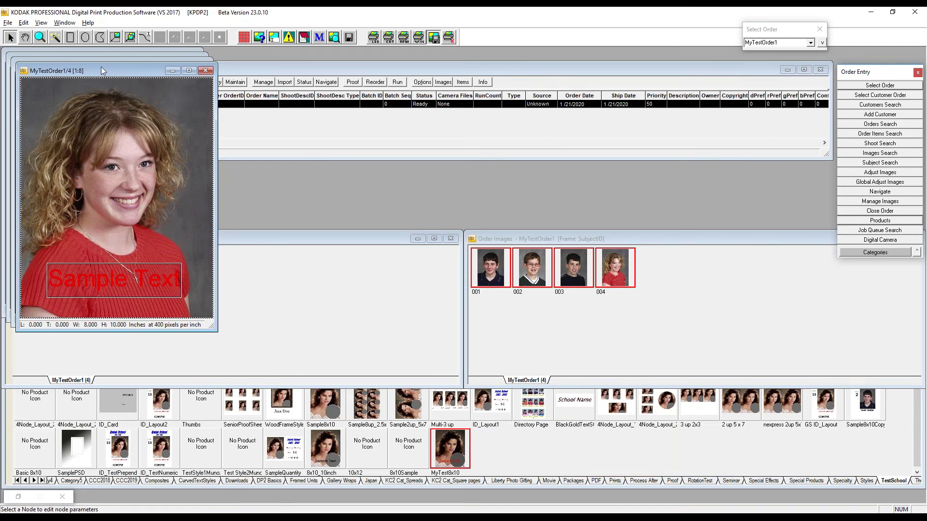
pyautogui.click(206, 71)
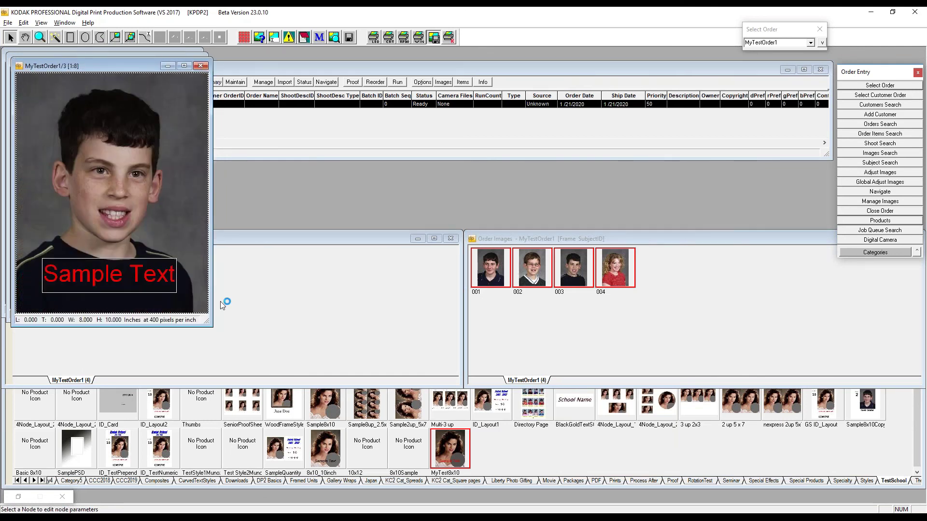
pyautogui.click(199, 65)
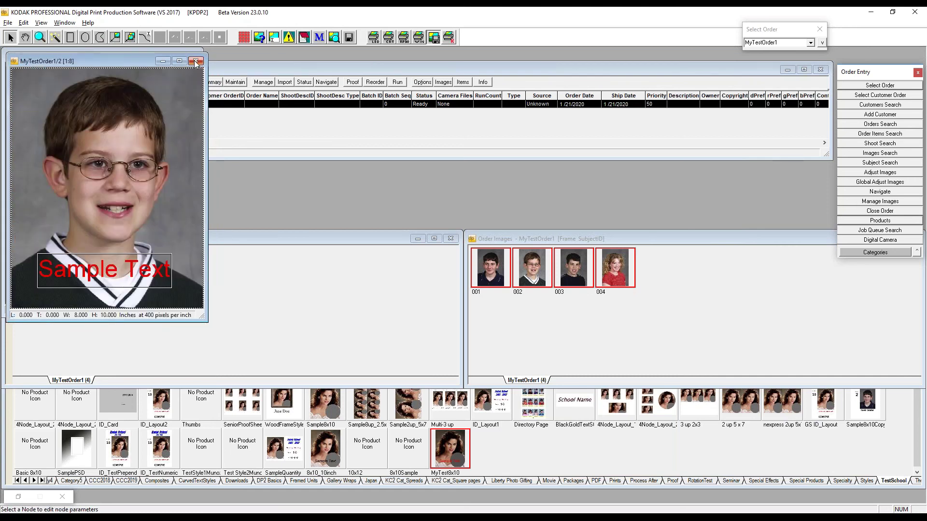
pyautogui.click(195, 62)
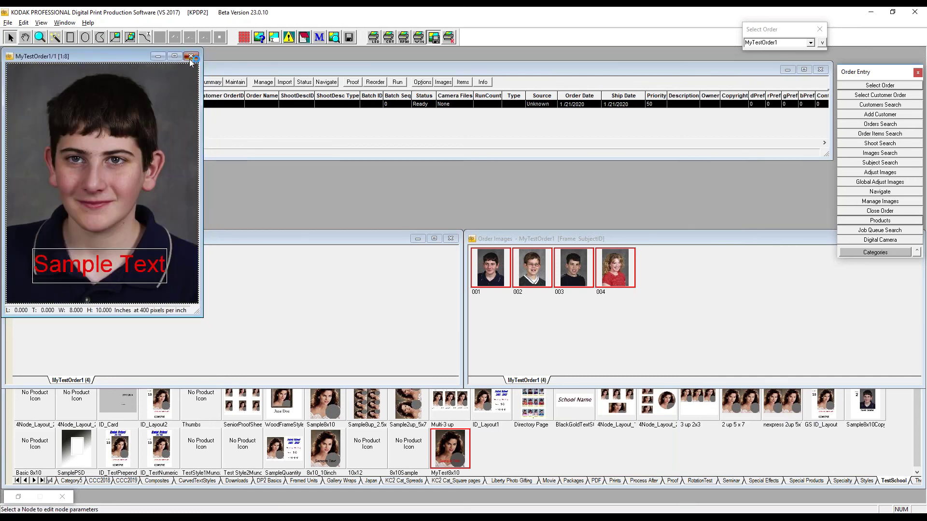
pyautogui.click(191, 56)
pyautogui.rightClick(160, 264)
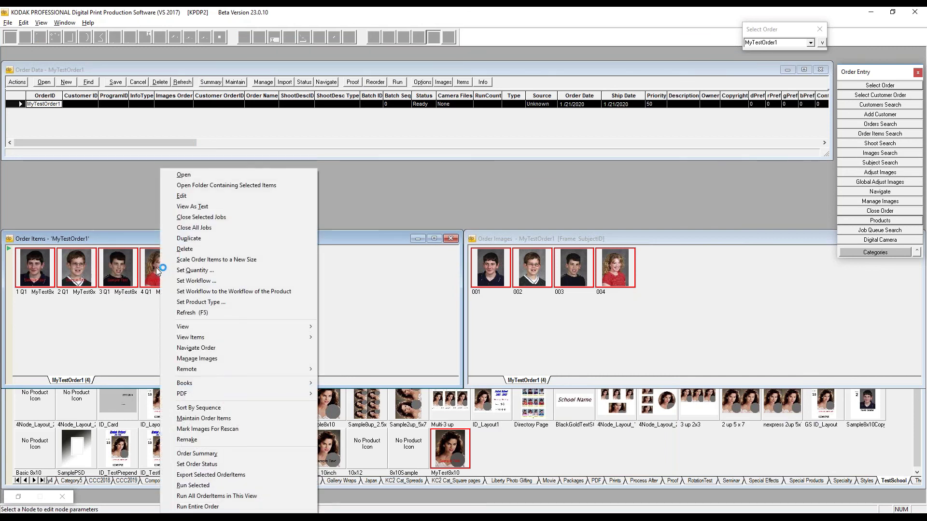
# Restore the Render Engine Control beside MyTestOrder1 and reopen the order items' context menu.
pyautogui.click(421, 254)
pyautogui.click(18, 496)
pyautogui.rightClick(159, 264)
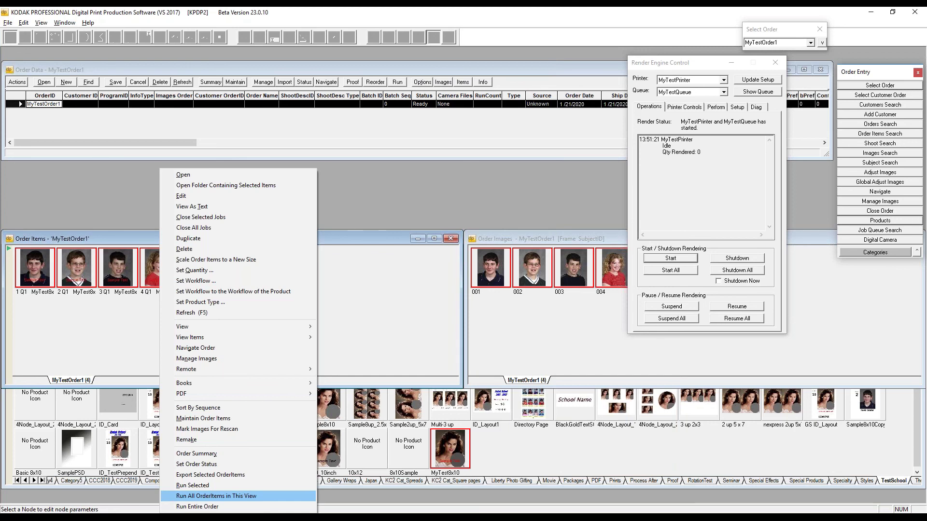
# Run the entire MyTestOrder1 with its queue set to MyTestQueue, rendering all four items.
pyautogui.click(198, 507)
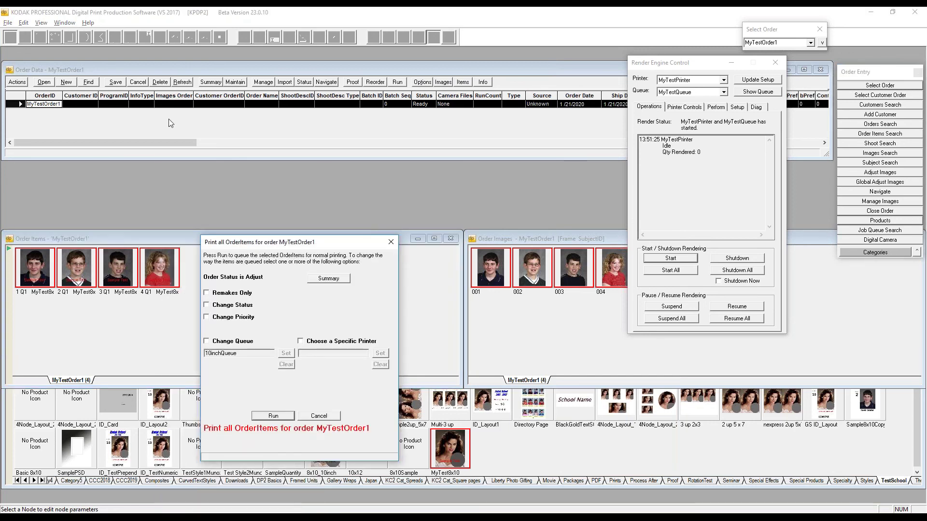
pyautogui.moveTo(268, 246); pyautogui.dragTo(253, 200)
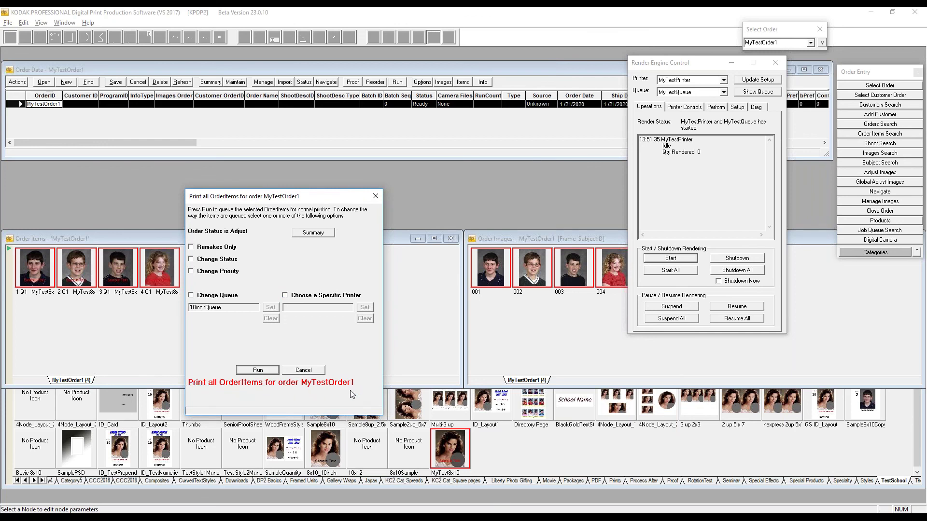
pyautogui.scroll(-3, 227, 338)
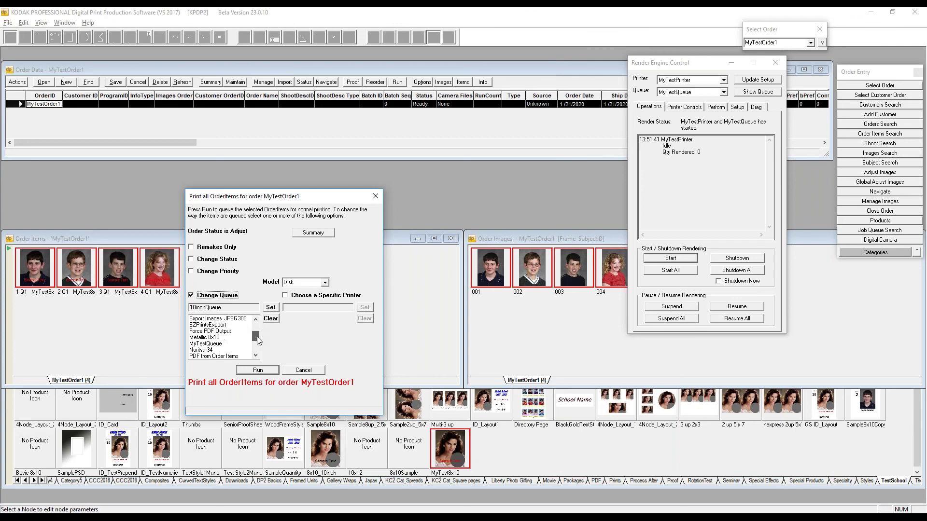
pyautogui.click(214, 331)
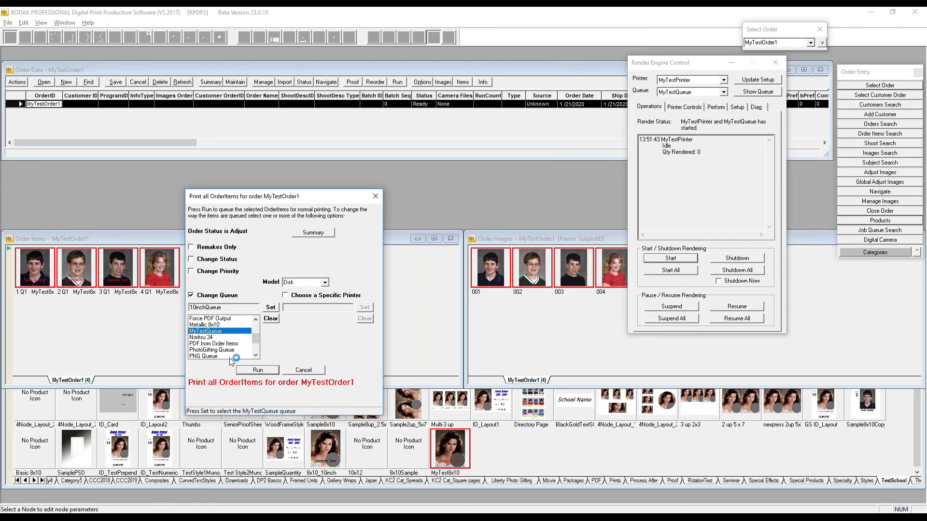
pyautogui.click(271, 308)
pyautogui.click(260, 371)
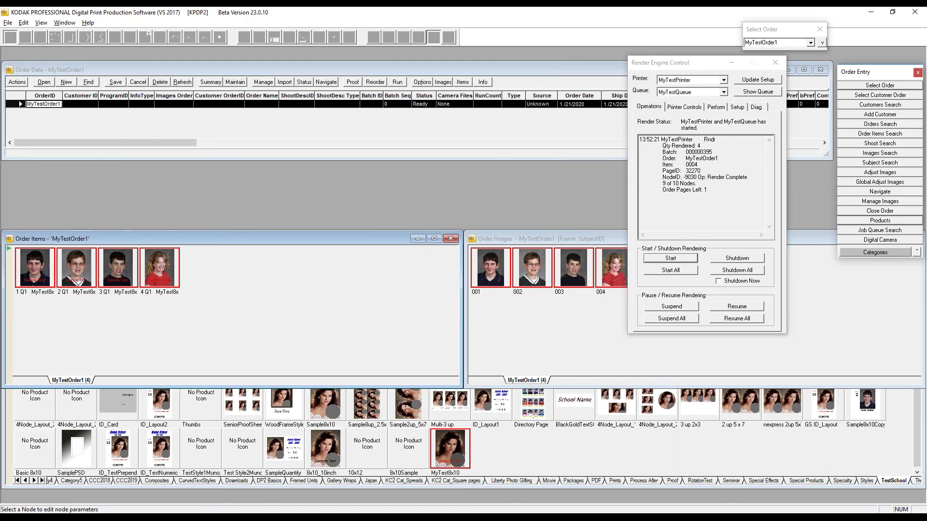
# Open the Desktop's Printer2 folder and inspect the MyTestOrder1 JPEGs 0001 to 0004, each 3200 x 4000.
pyautogui.hotkey('alt', 'Tab')
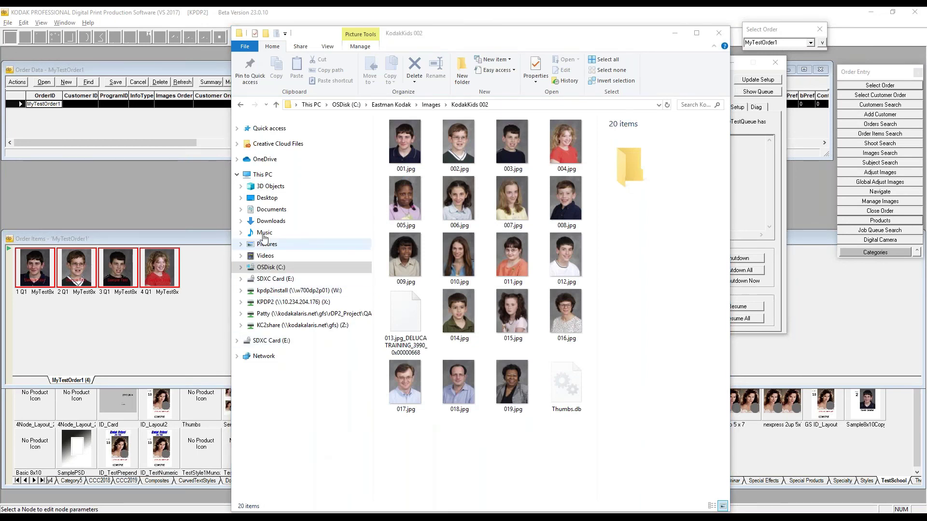
pyautogui.click(267, 197)
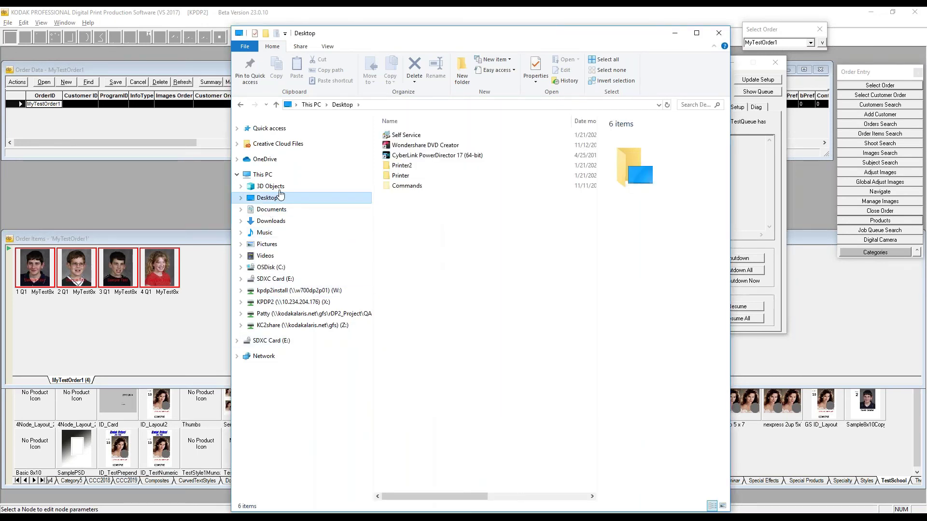
pyautogui.doubleClick(406, 166)
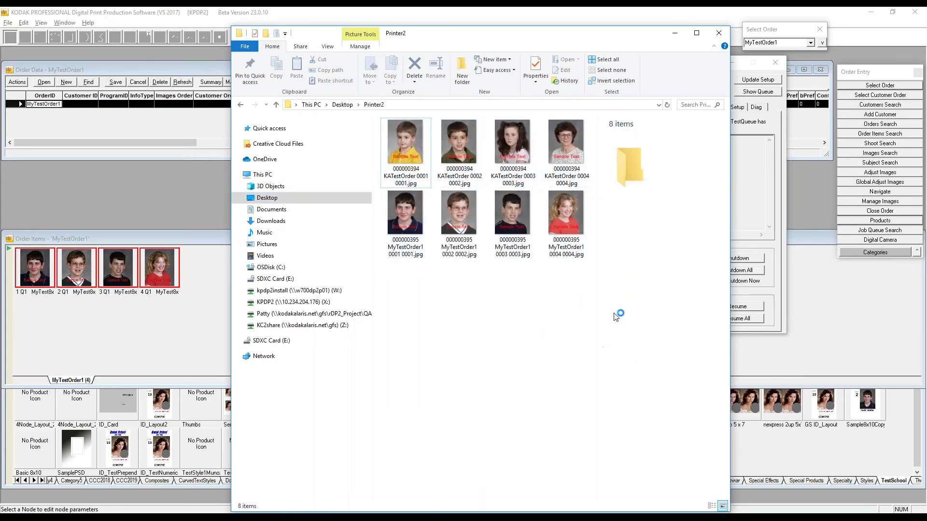
pyautogui.click(384, 222)
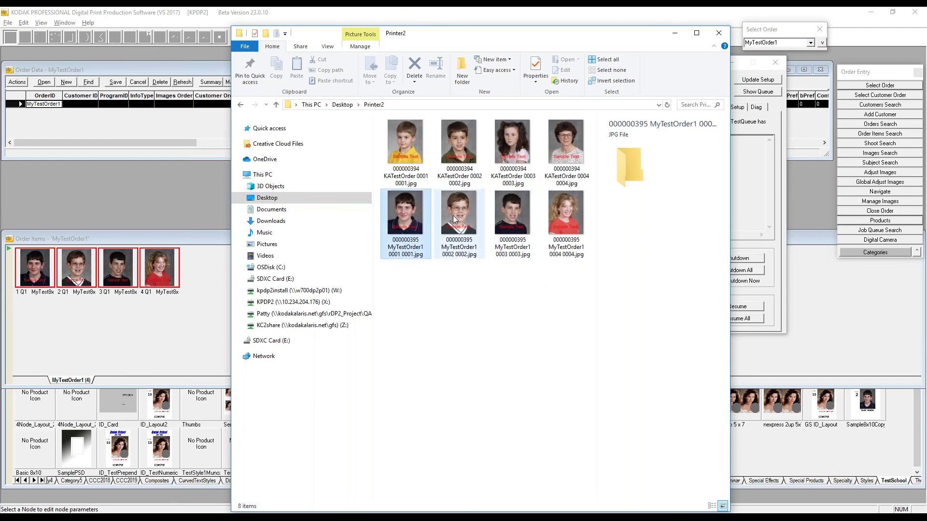
pyautogui.click(561, 217)
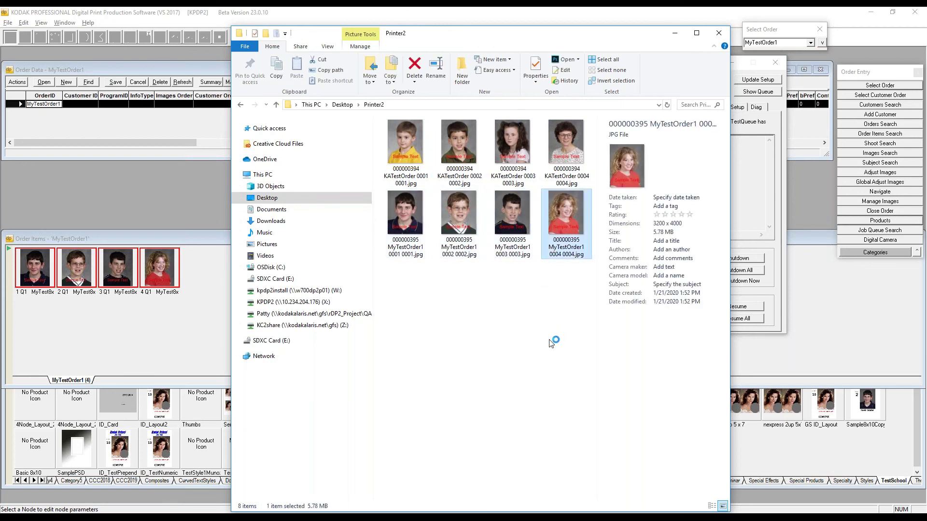